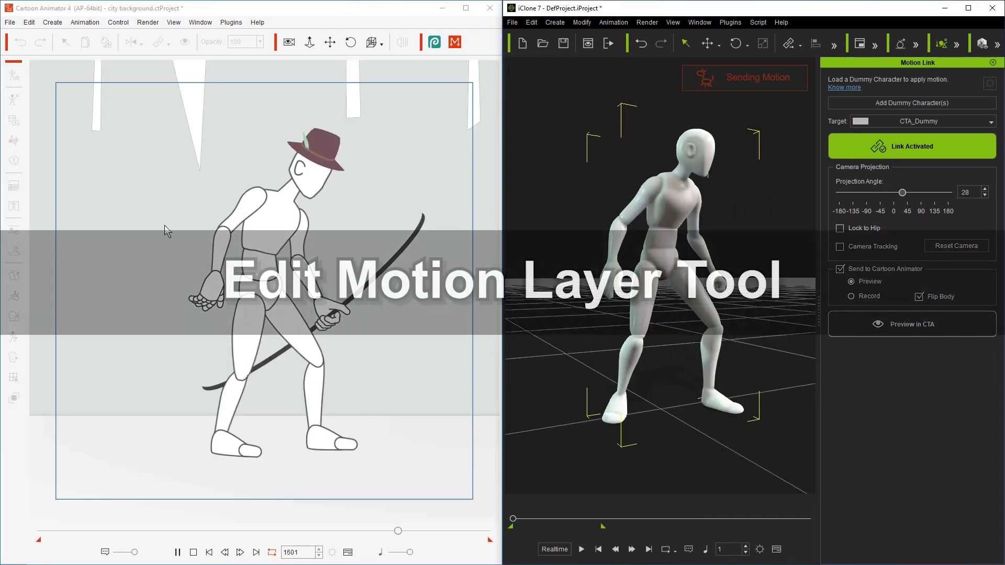
# Step: Preview the dummy's motion live on the Cartoon Animator character, then stop the preview
pyautogui.click(867, 319)
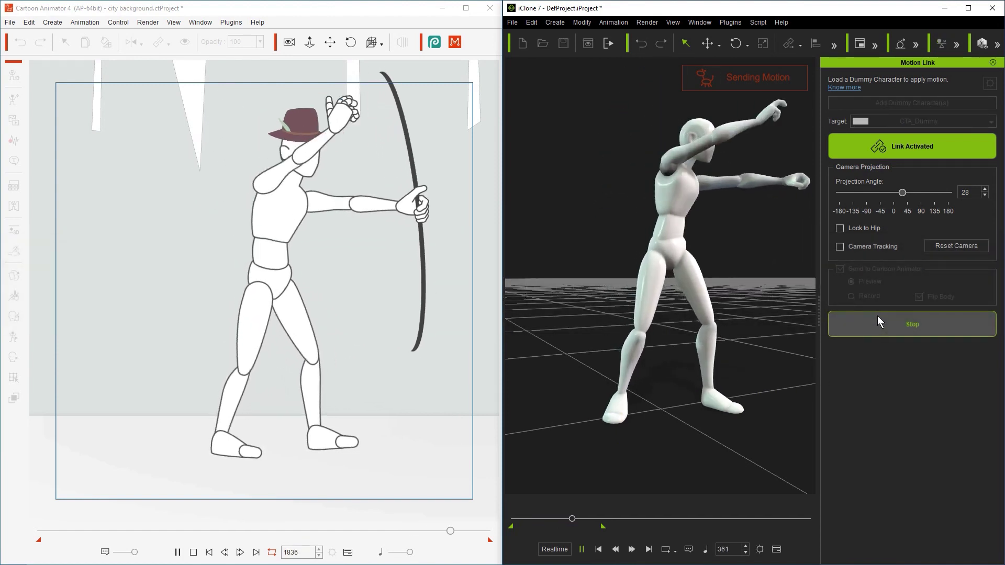
pyautogui.click(877, 316)
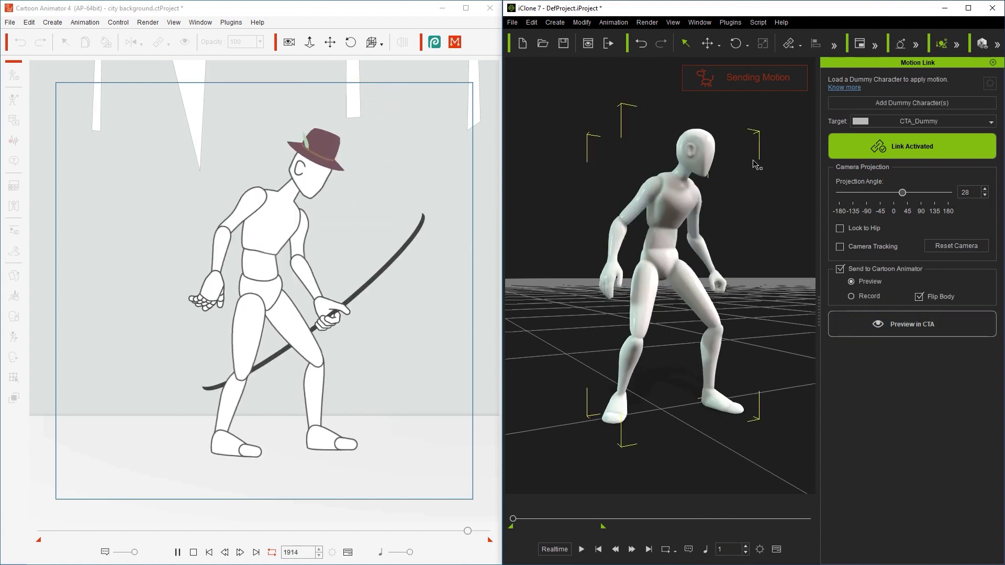
pyautogui.click(700, 22)
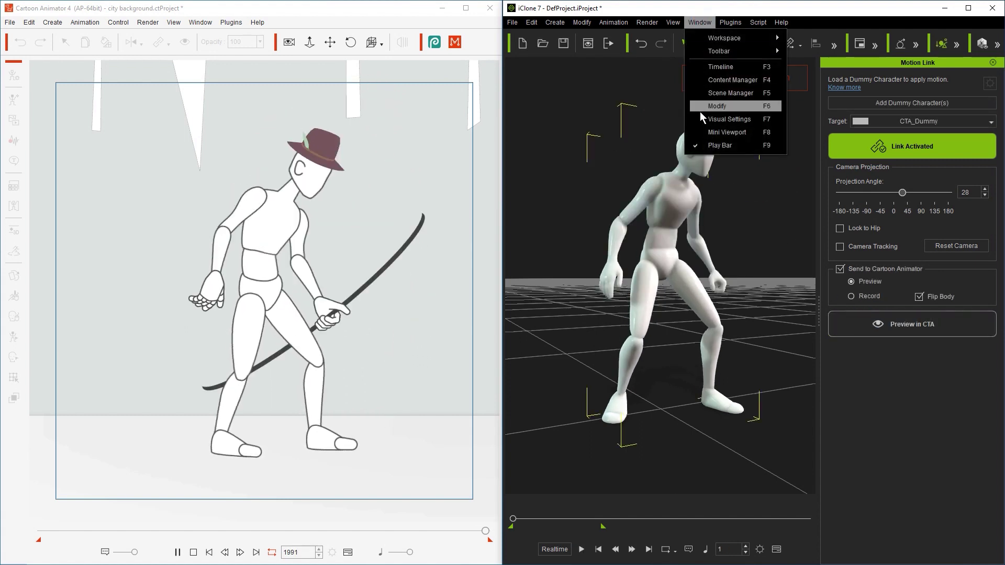
# Step: Open the dummy's Edit Motion Layer from the Modify panel's Motion tab
pyautogui.click(718, 106)
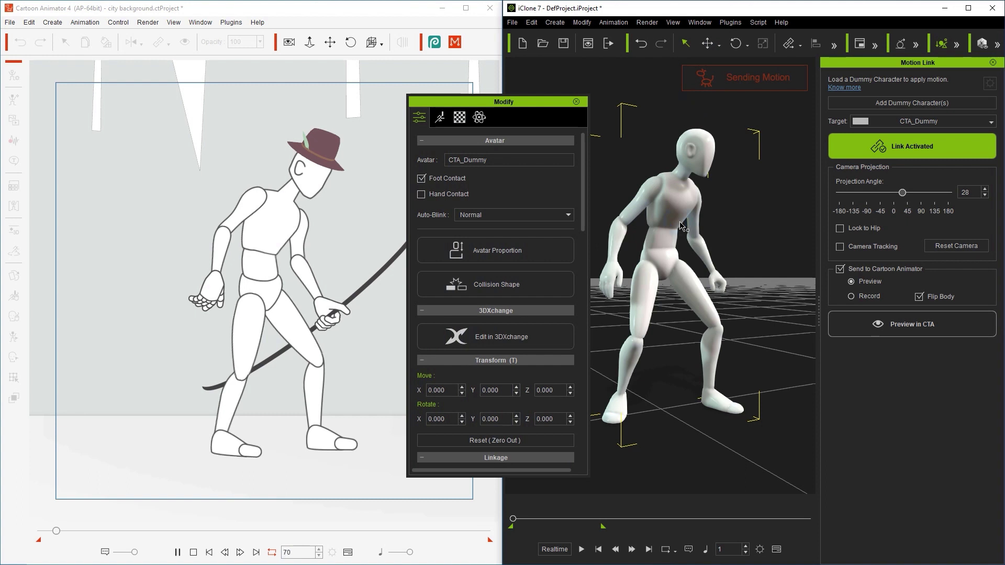
pyautogui.click(440, 117)
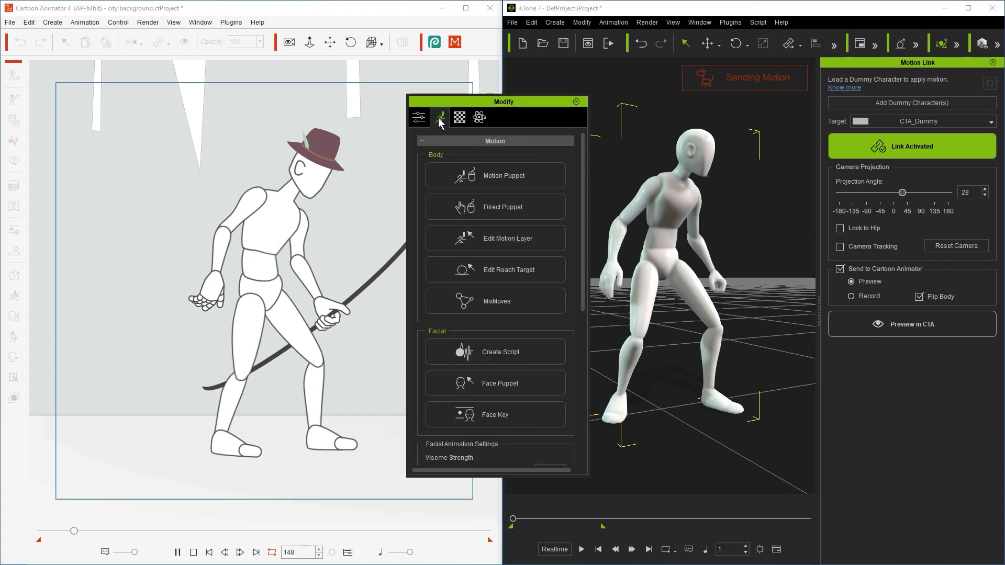
pyautogui.click(542, 234)
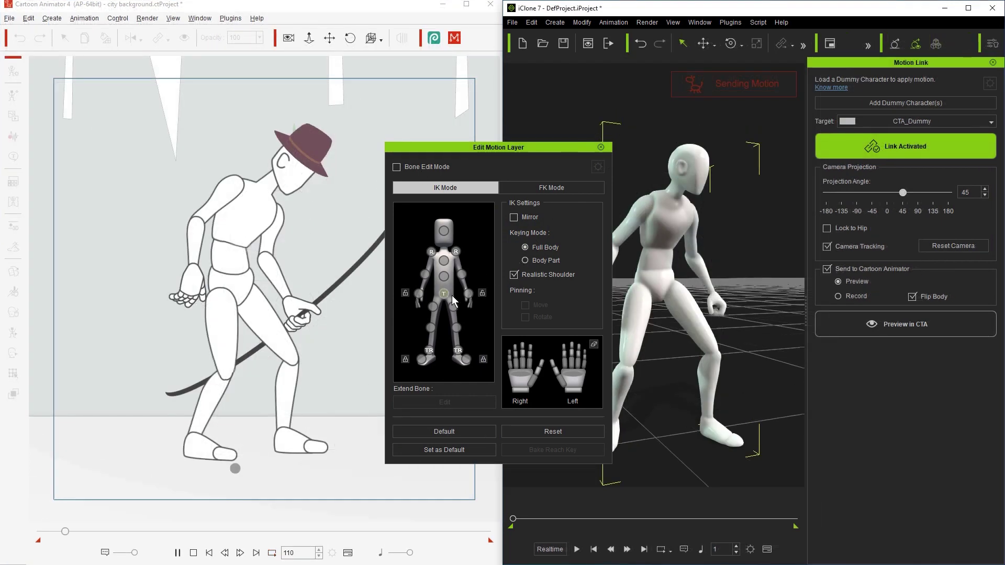
# Step: In IK mode, lower the hips into a deeper crouch and spread both feet outward
pyautogui.click(444, 294)
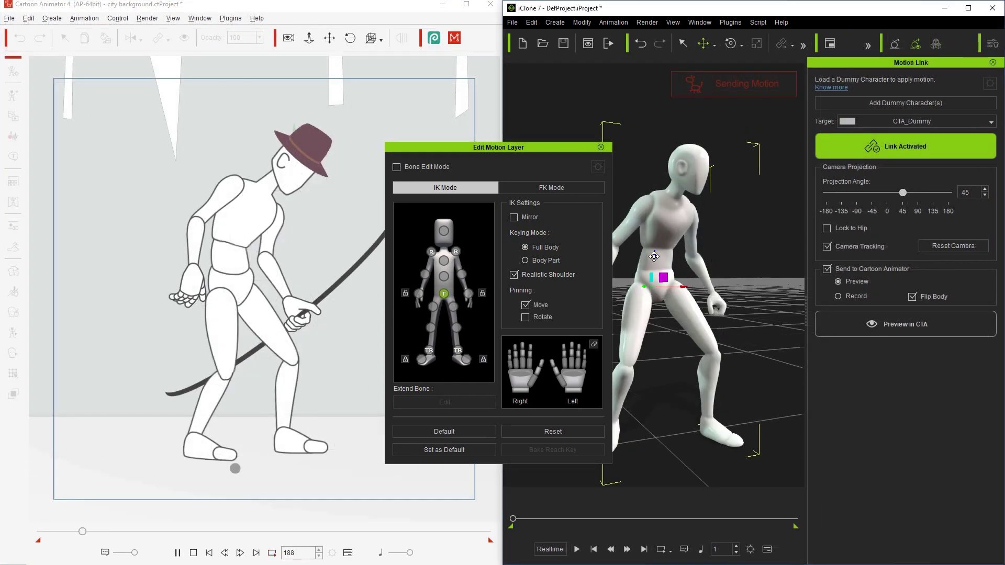
pyautogui.moveTo(668, 265); pyautogui.dragTo(631, 306)
pyautogui.click(457, 352)
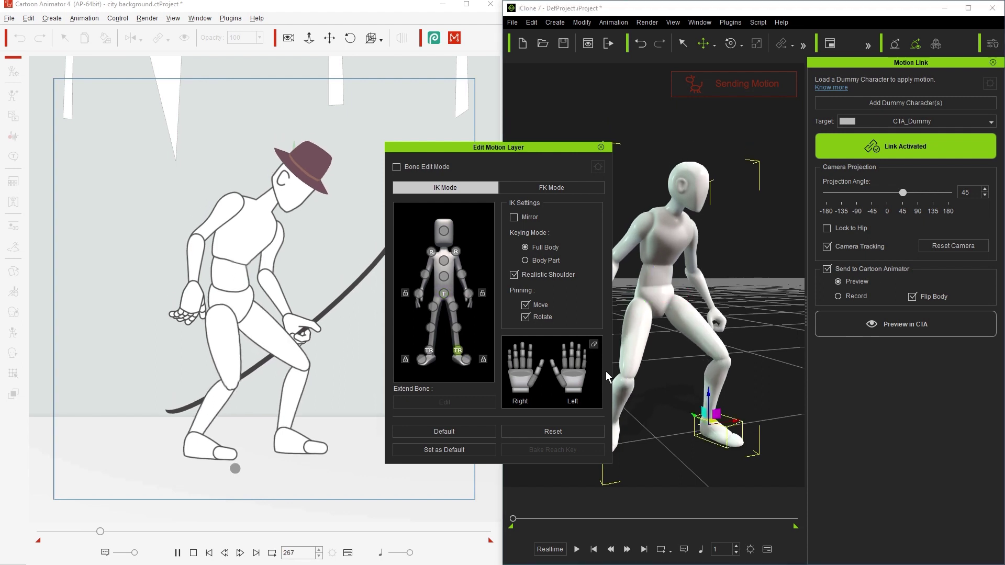
pyautogui.moveTo(734, 419); pyautogui.dragTo(763, 426)
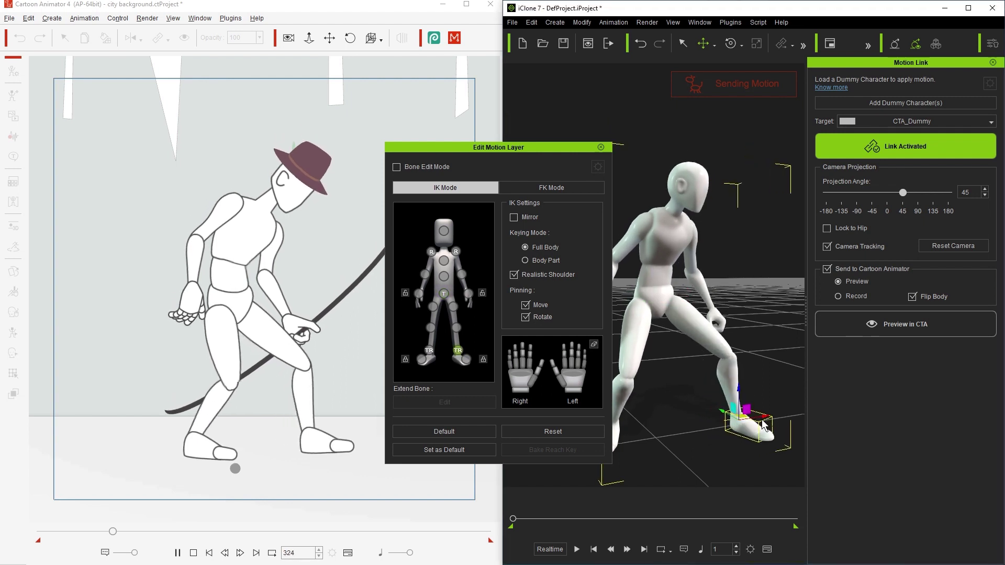
pyautogui.click(431, 352)
pyautogui.moveTo(639, 424); pyautogui.dragTo(623, 428)
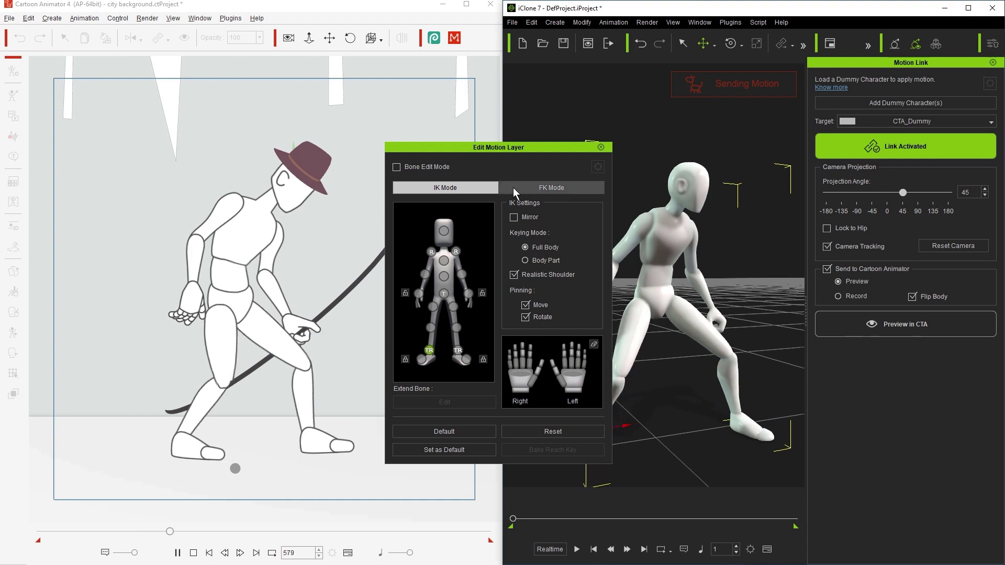
pyautogui.click(550, 188)
# Step: Rotate the dummy's chest at frames 95, 274 and 419 to twist the upper body into new poses
pyautogui.moveTo(516, 522); pyautogui.dragTo(537, 524)
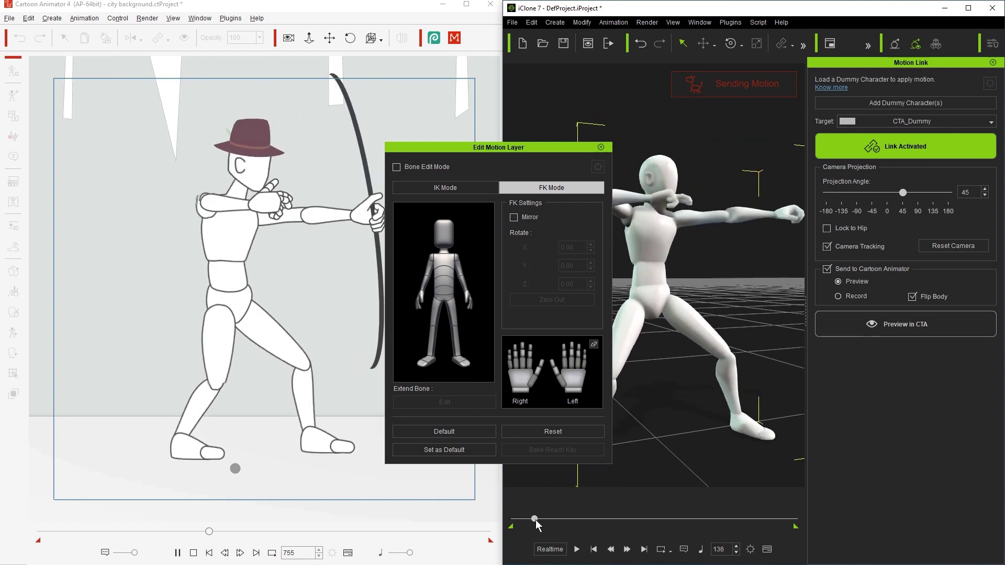
pyautogui.click(447, 272)
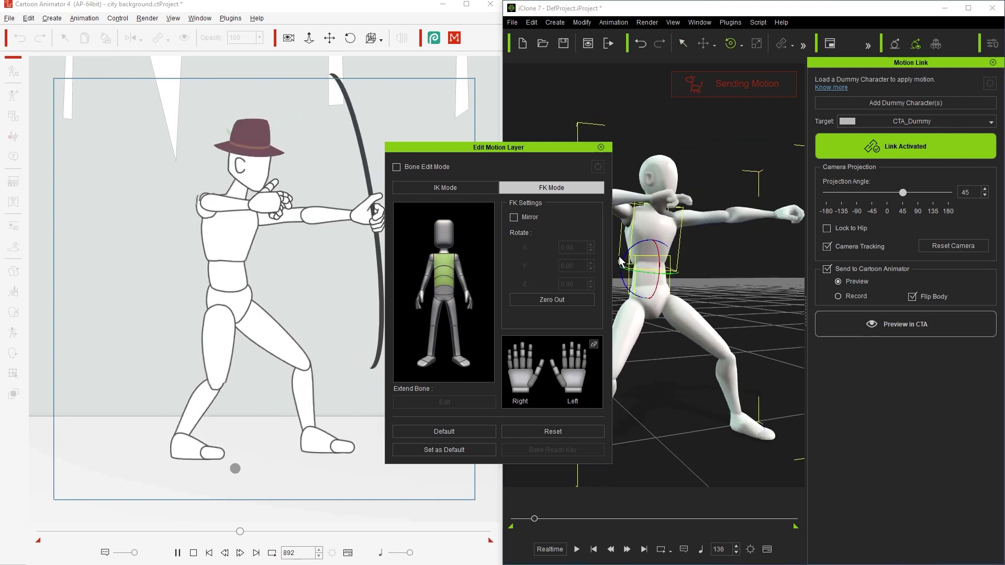
pyautogui.moveTo(635, 244); pyautogui.dragTo(630, 248)
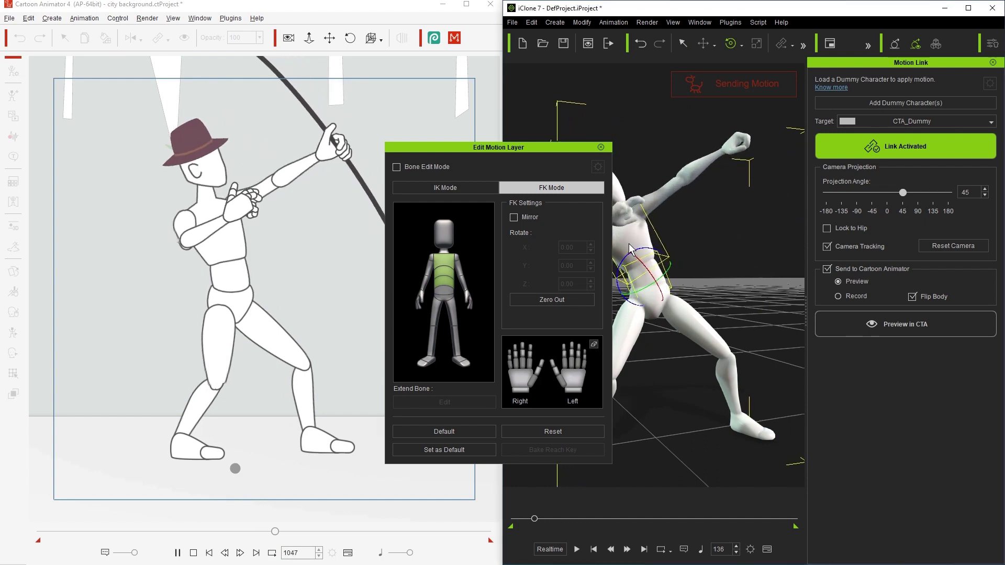
pyautogui.moveTo(535, 518); pyautogui.dragTo(559, 521)
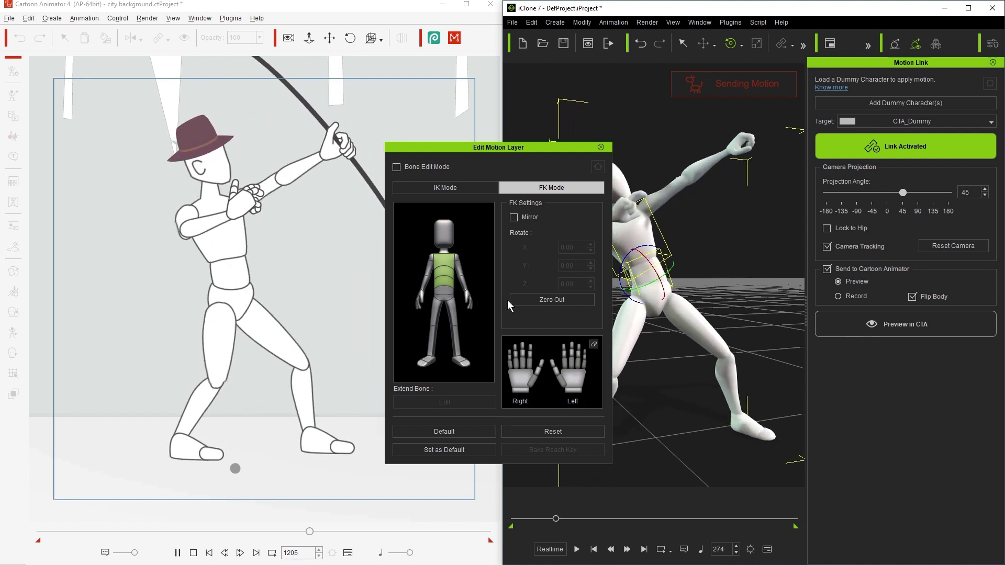
pyautogui.moveTo(648, 244); pyautogui.dragTo(654, 245)
pyautogui.moveTo(562, 520); pyautogui.dragTo(580, 522)
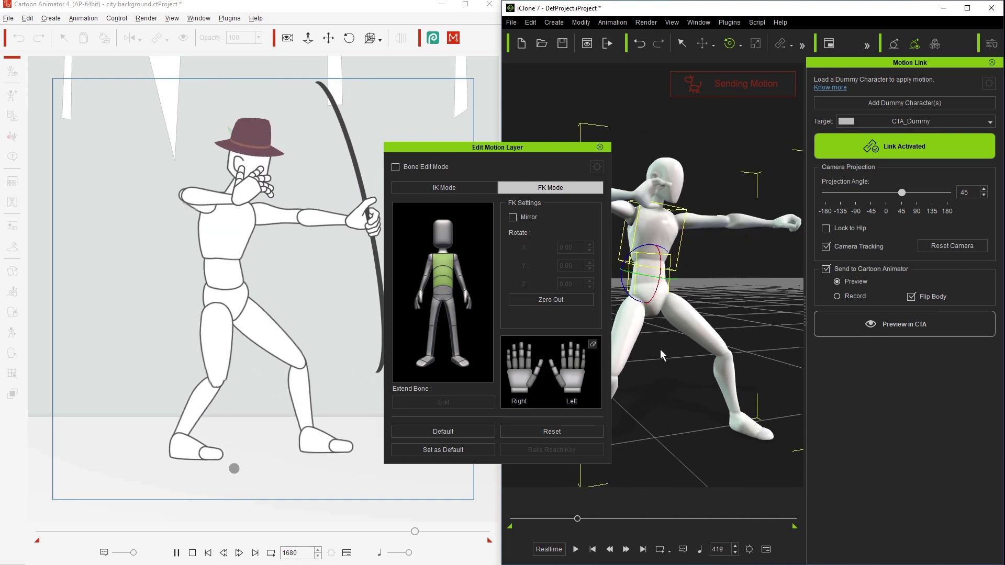
pyautogui.moveTo(639, 250); pyautogui.dragTo(641, 250)
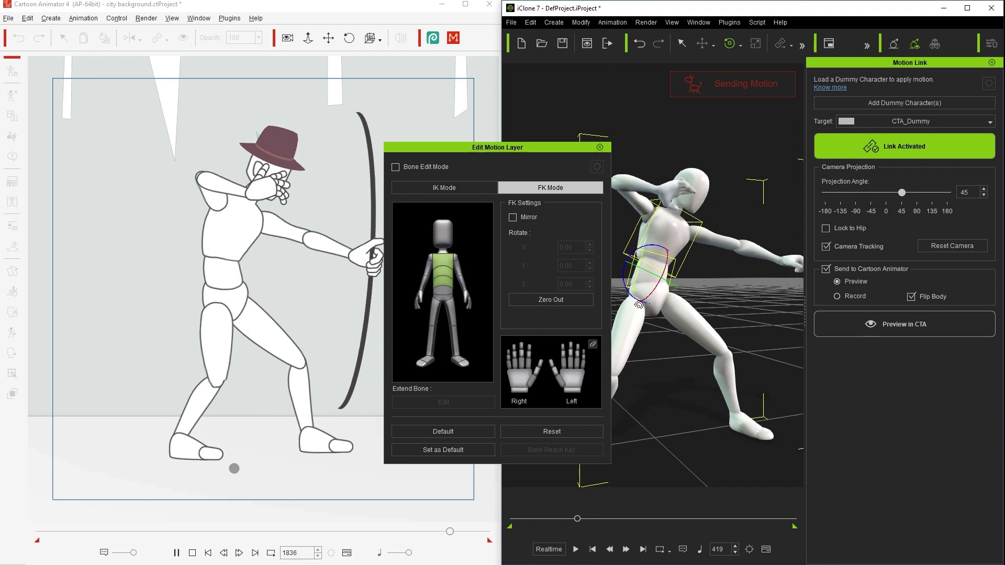
# Step: Replay the edited motion from frame 1 and inspect it up close on the Cartoon Animator character
pyautogui.click(592, 549)
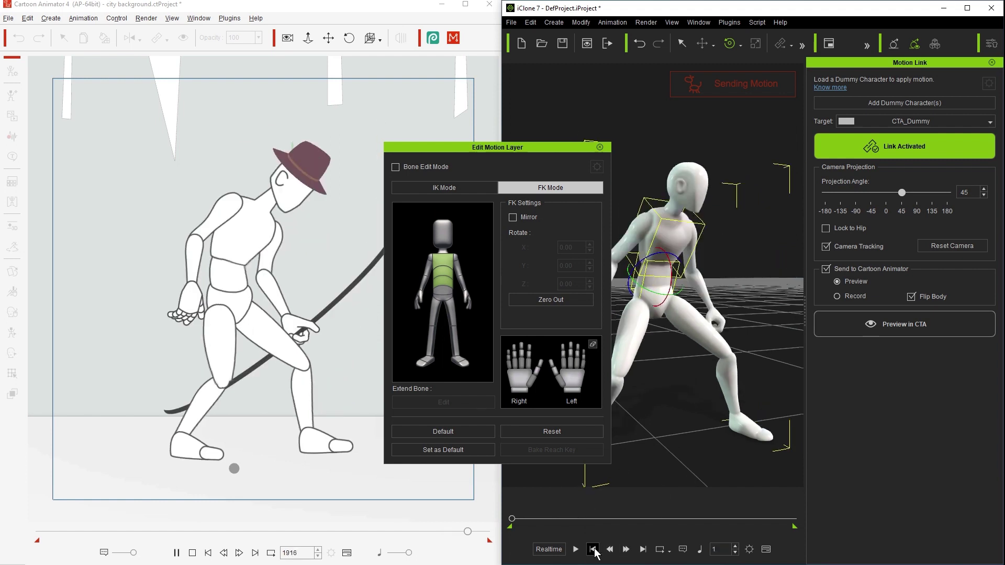
pyautogui.click(629, 160)
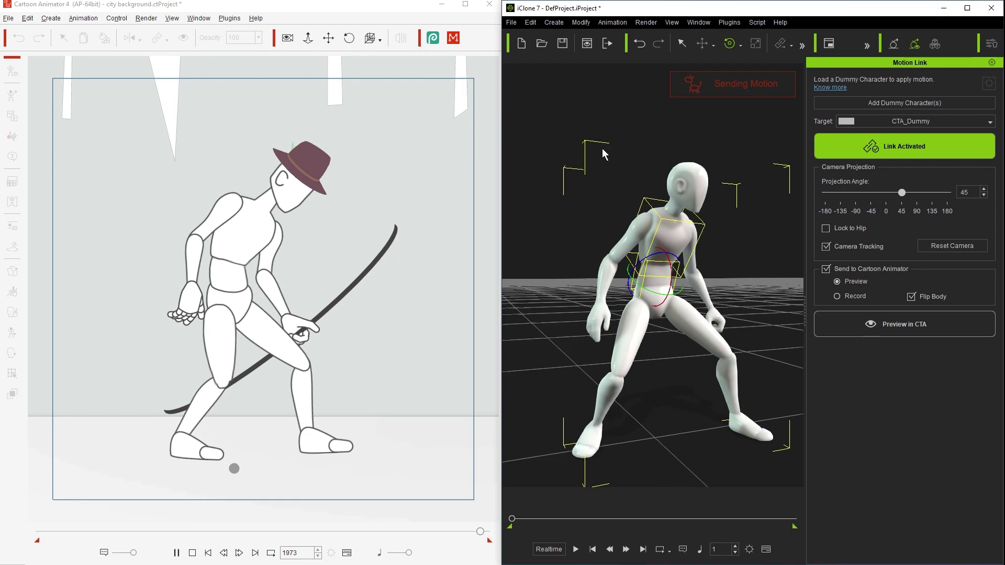
pyautogui.click(852, 324)
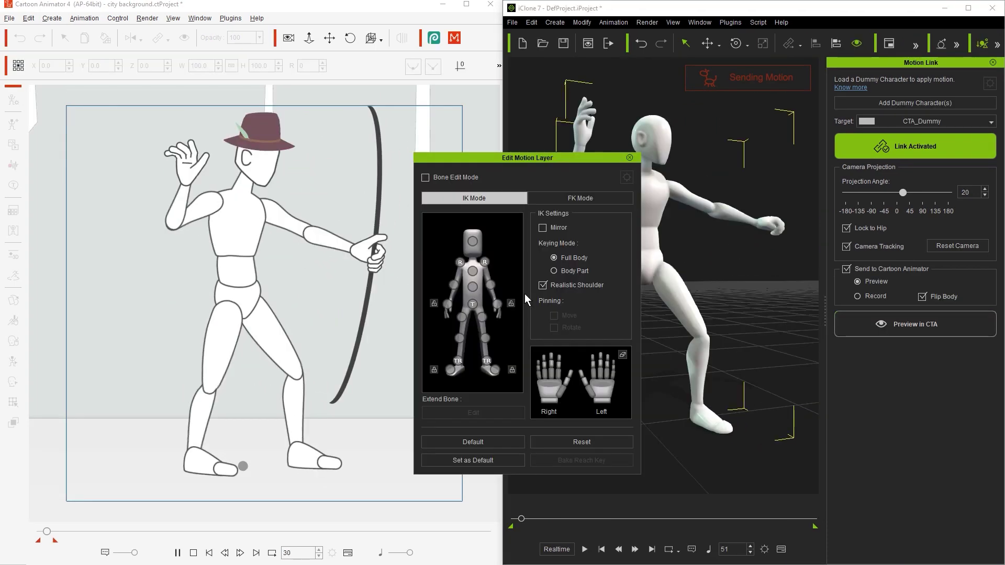
pyautogui.click(350, 221)
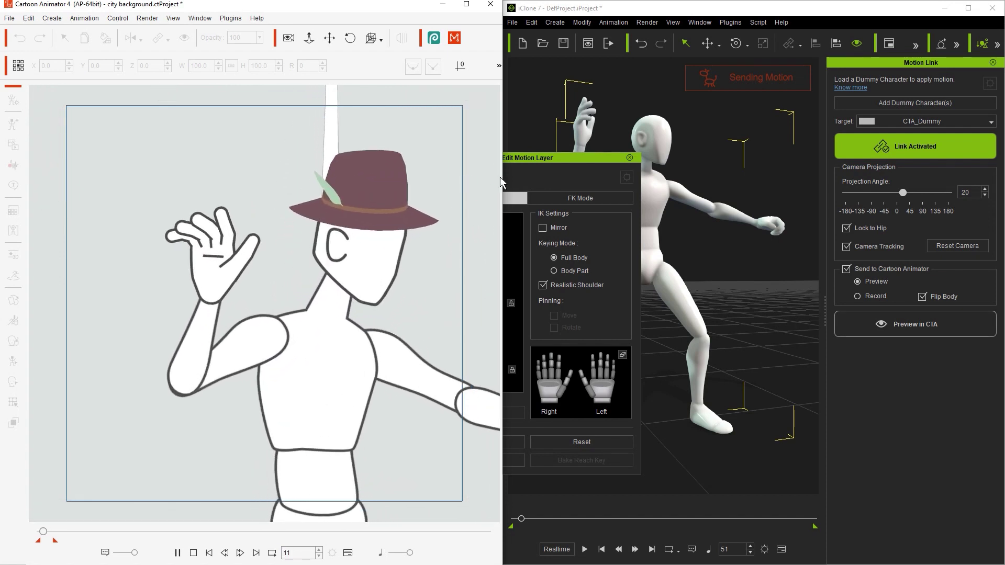
pyautogui.click(575, 385)
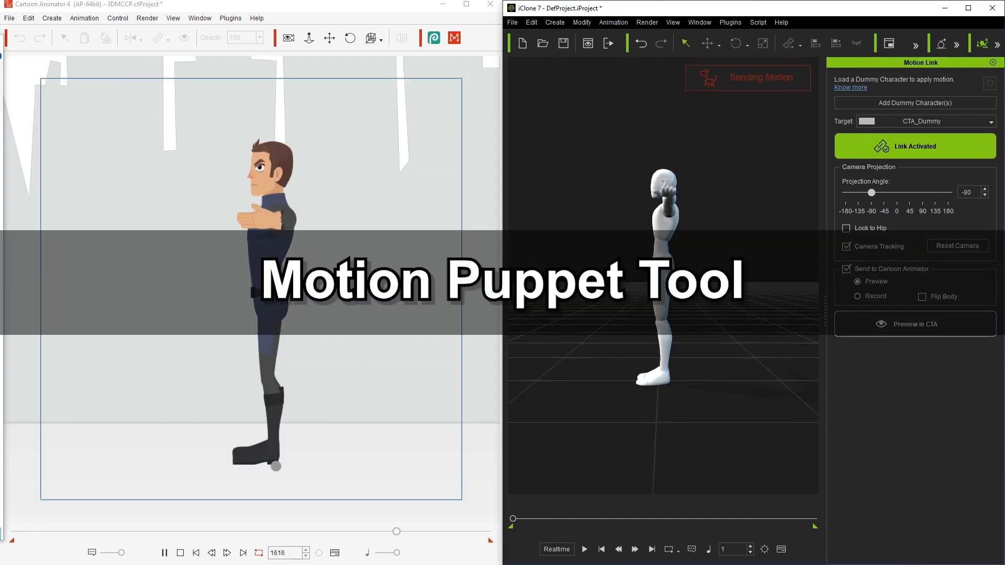
# Step: Open Motion Puppet for the selected dummy and browse its Talk motions
pyautogui.click(705, 23)
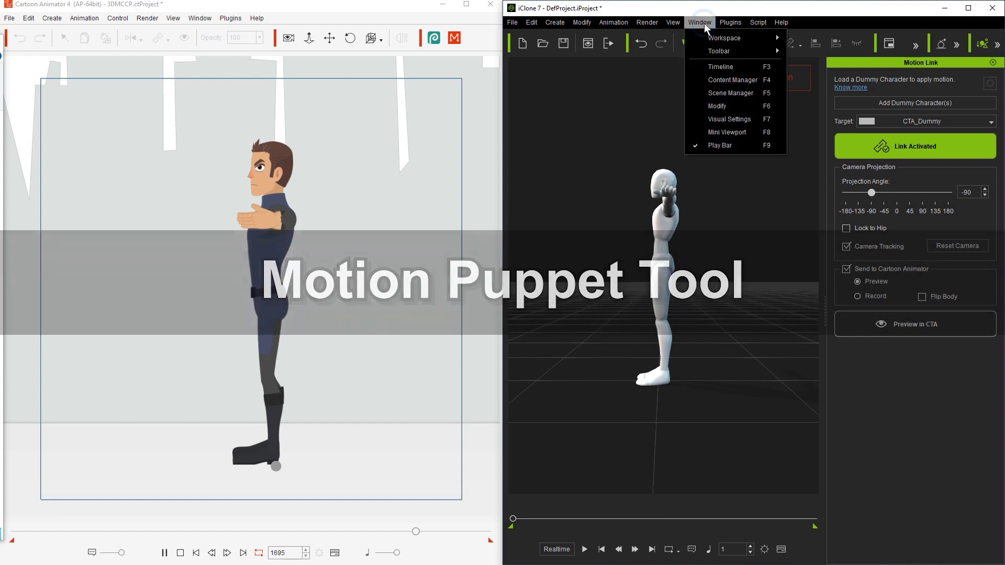
pyautogui.click(698, 107)
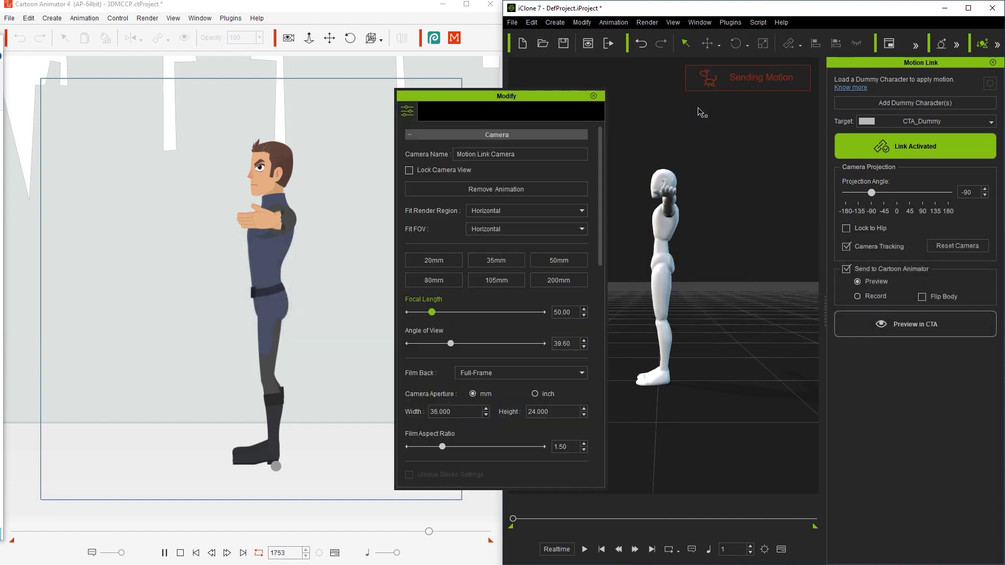
pyautogui.click(664, 253)
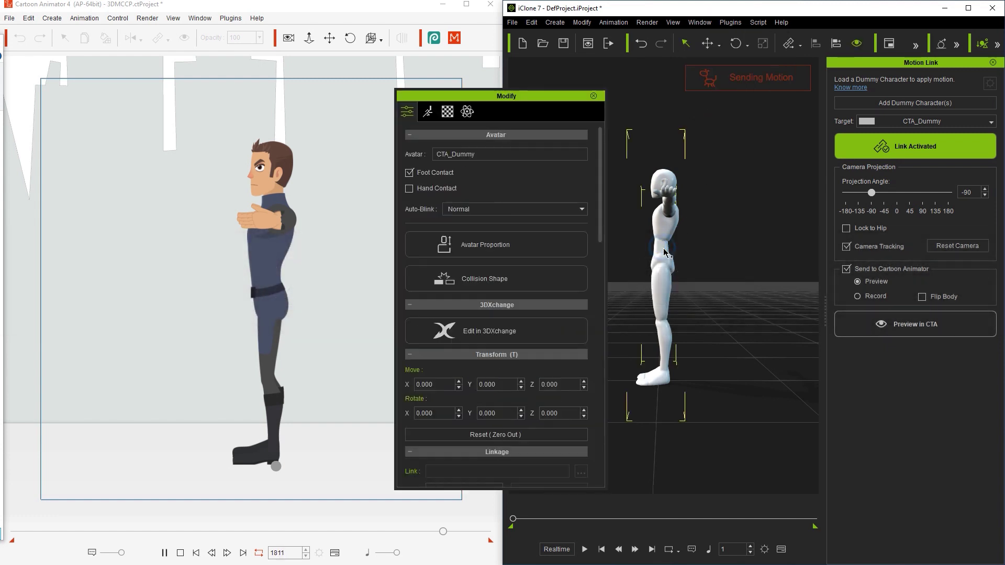
pyautogui.click(431, 115)
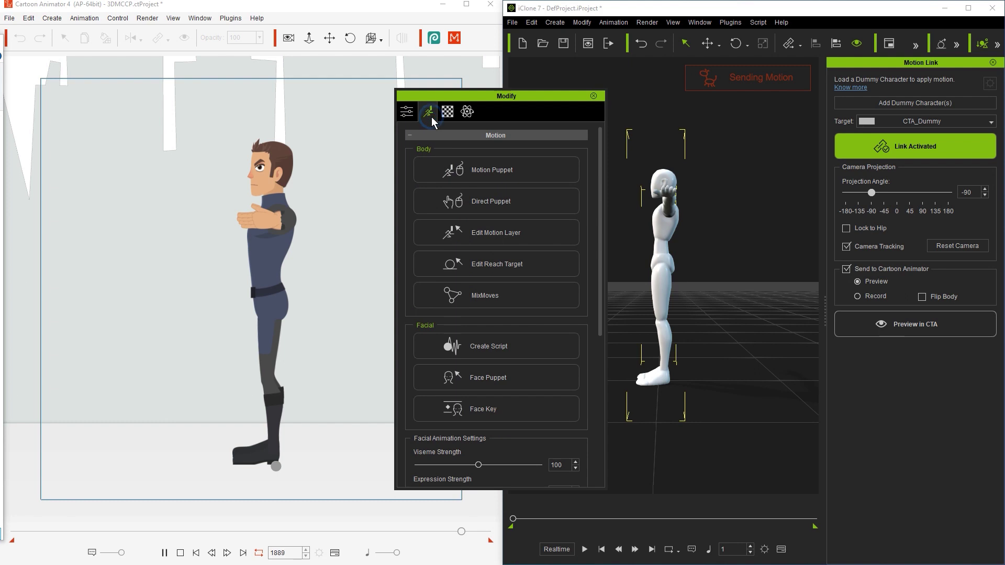
pyautogui.click(530, 173)
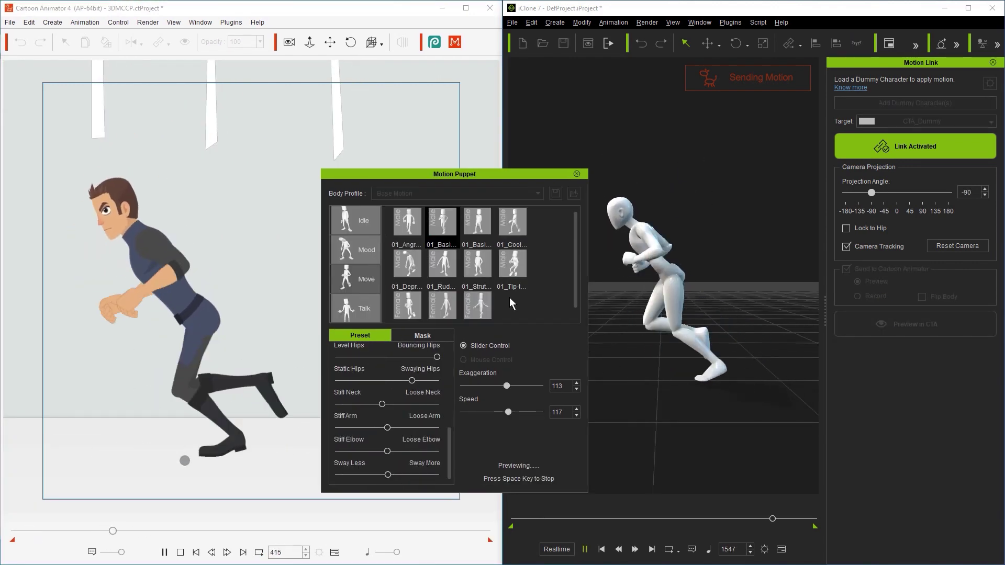
pyautogui.click(357, 293)
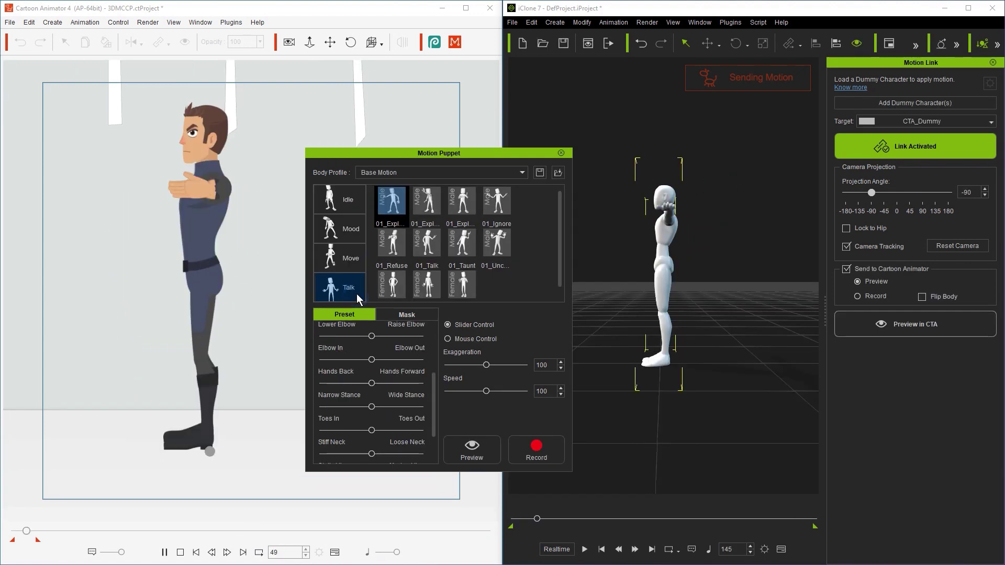
# Step: Pick the 01_Tip-toe walk from the Move set and preview it live
pyautogui.click(357, 266)
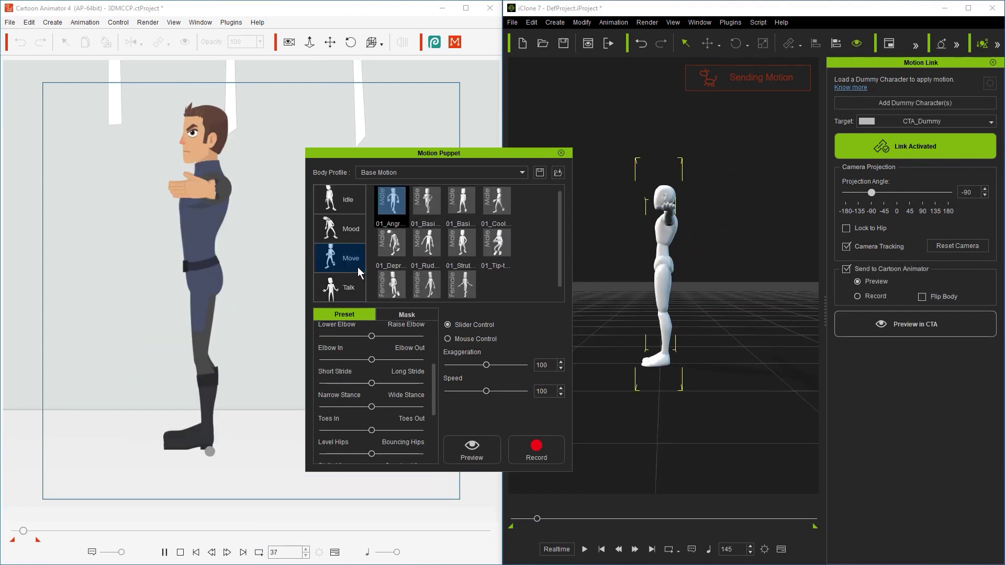
pyautogui.click(496, 244)
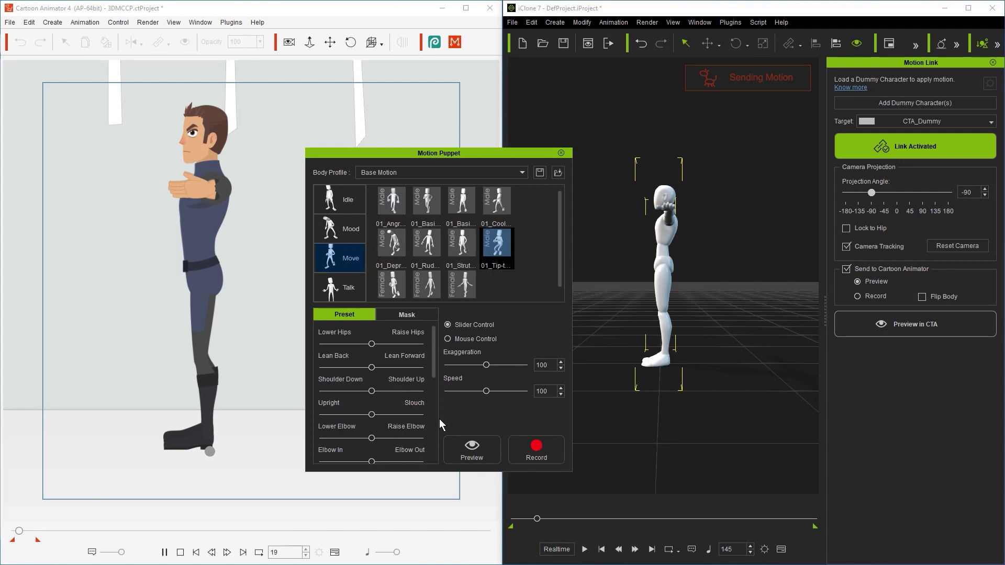
pyautogui.click(487, 448)
pyautogui.press('space')
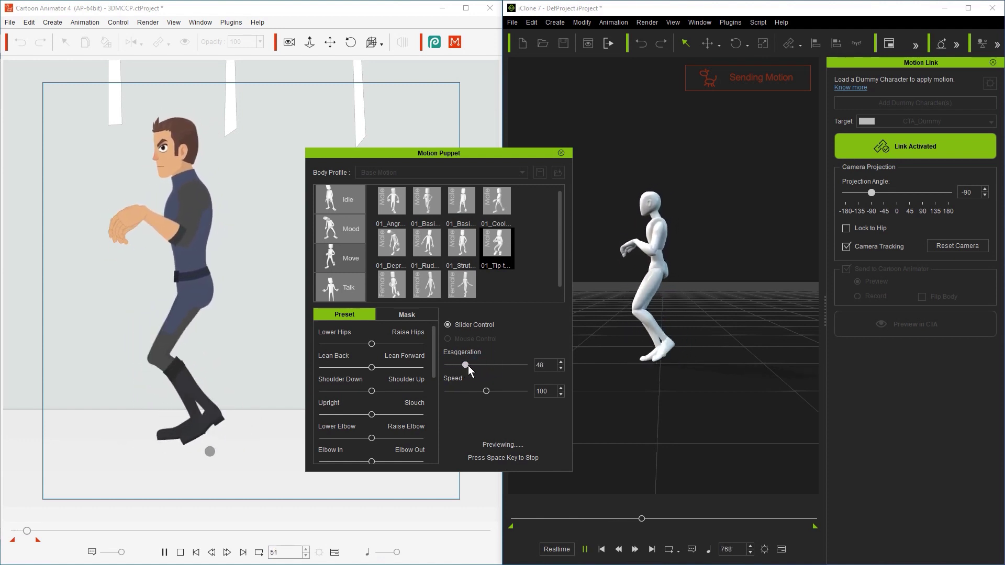
# Step: Tune the walk: exaggeration 138, speed 69, lower hips, more forward lean, bouncing hips
pyautogui.moveTo(495, 366)
pyautogui.mouseDown()
pyautogui.moveTo(524, 367)
pyautogui.moveTo(501, 368)
pyautogui.mouseUp()
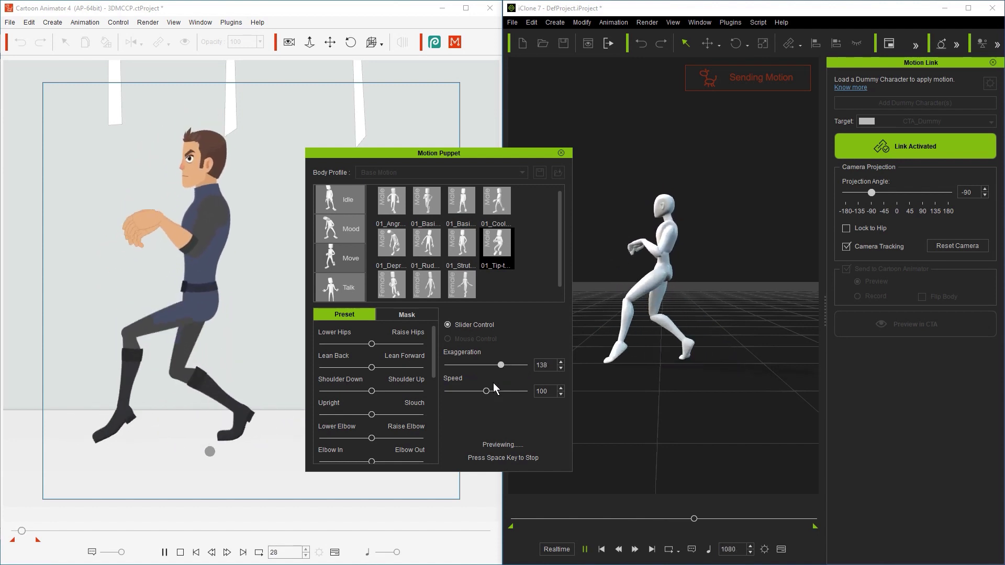
pyautogui.moveTo(485, 391); pyautogui.dragTo(498, 393)
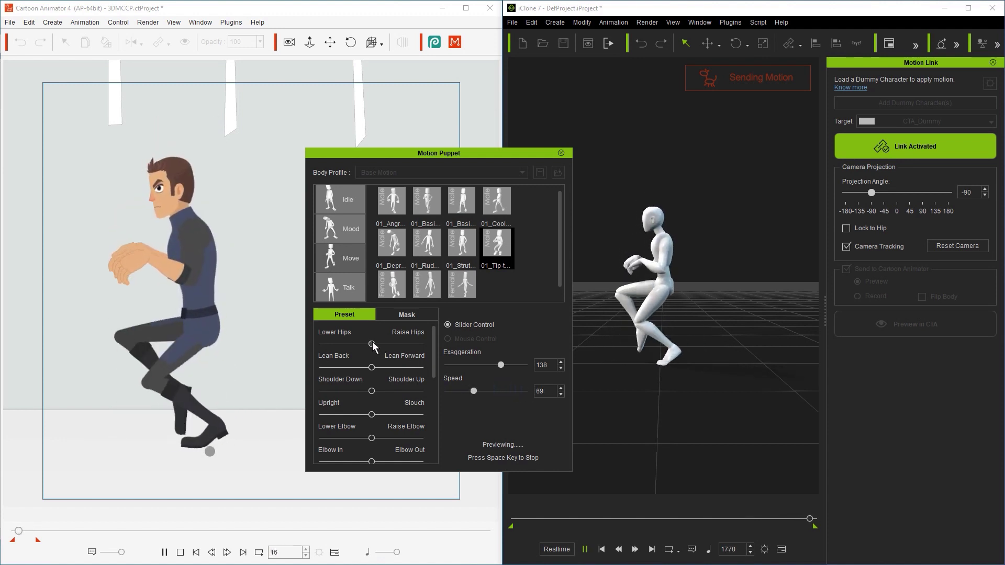
pyautogui.click(373, 345)
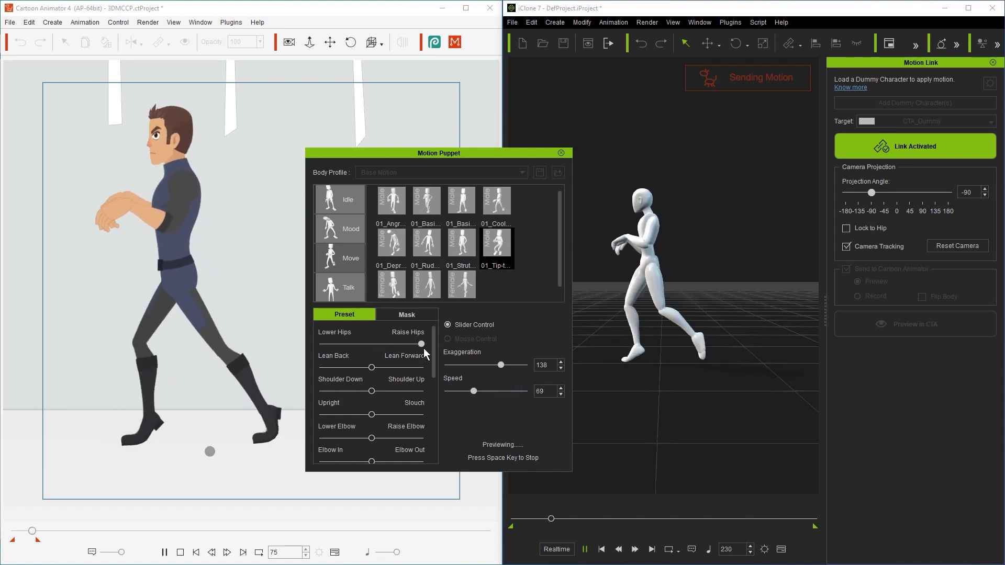
pyautogui.moveTo(412, 347); pyautogui.dragTo(368, 353)
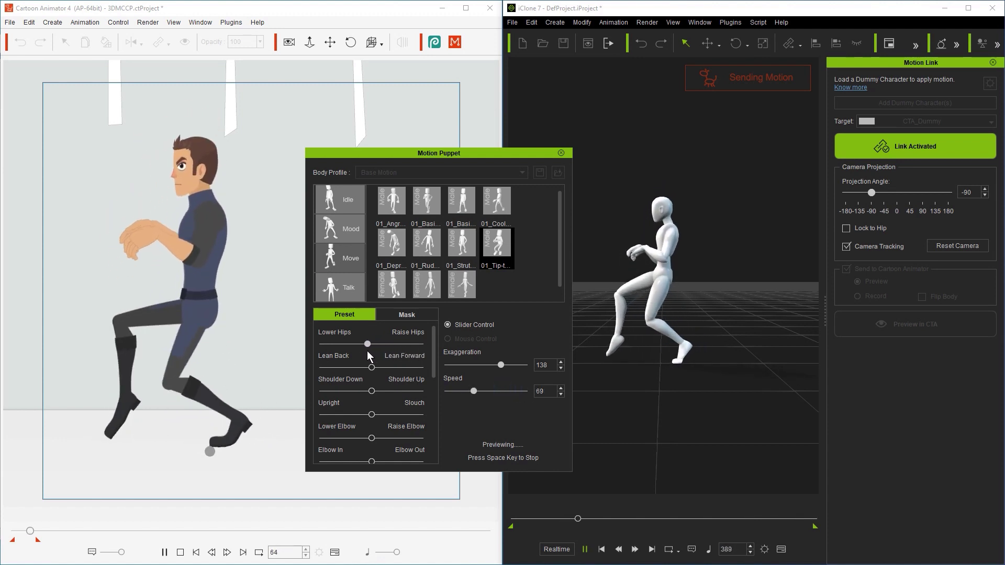
pyautogui.click(372, 367)
pyautogui.moveTo(373, 368); pyautogui.dragTo(437, 429)
pyautogui.moveTo(372, 376); pyautogui.dragTo(401, 378)
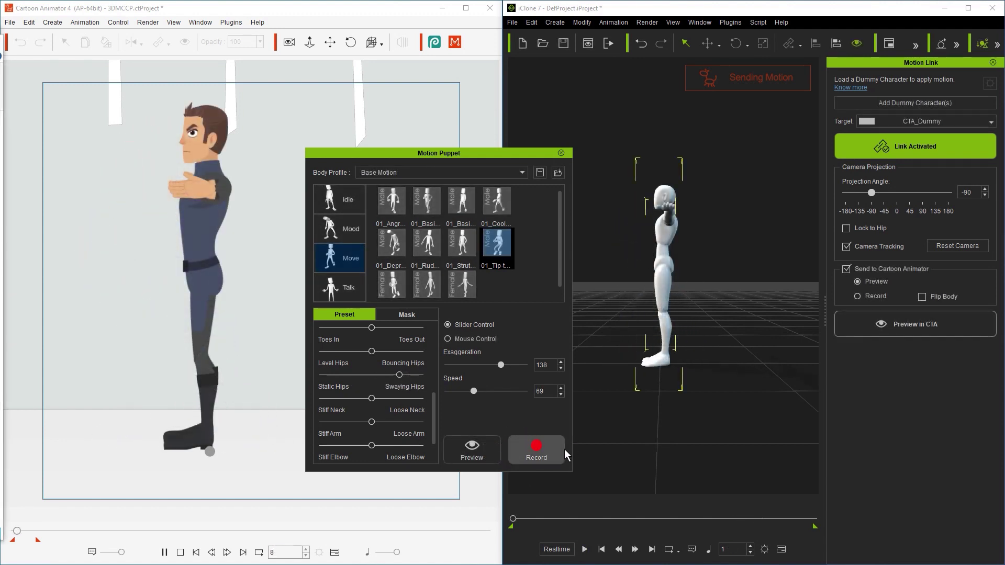
# Step: Record the tuned tip-toe walk onto the dummy and close Motion Puppet
pyautogui.click(555, 454)
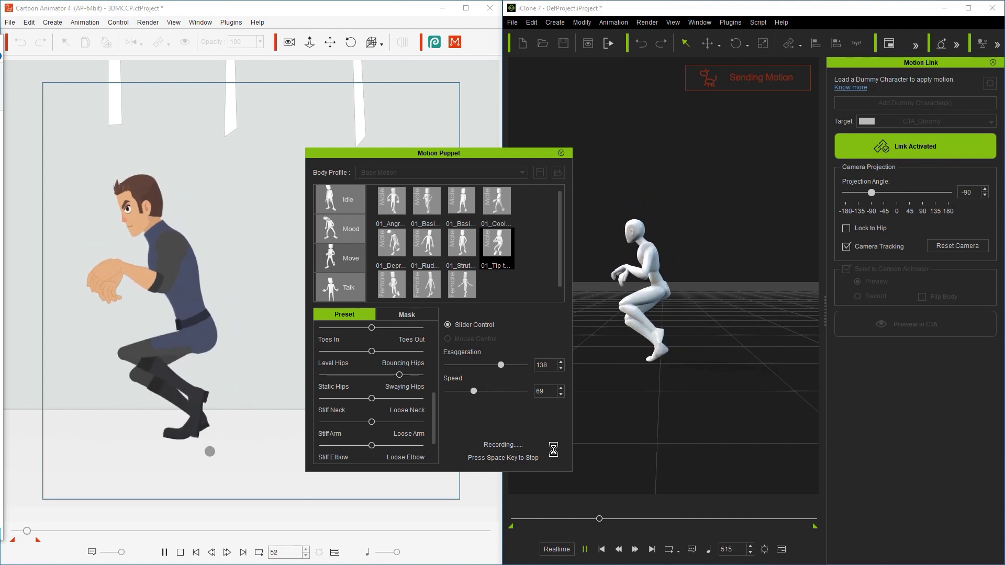
pyautogui.press('space')
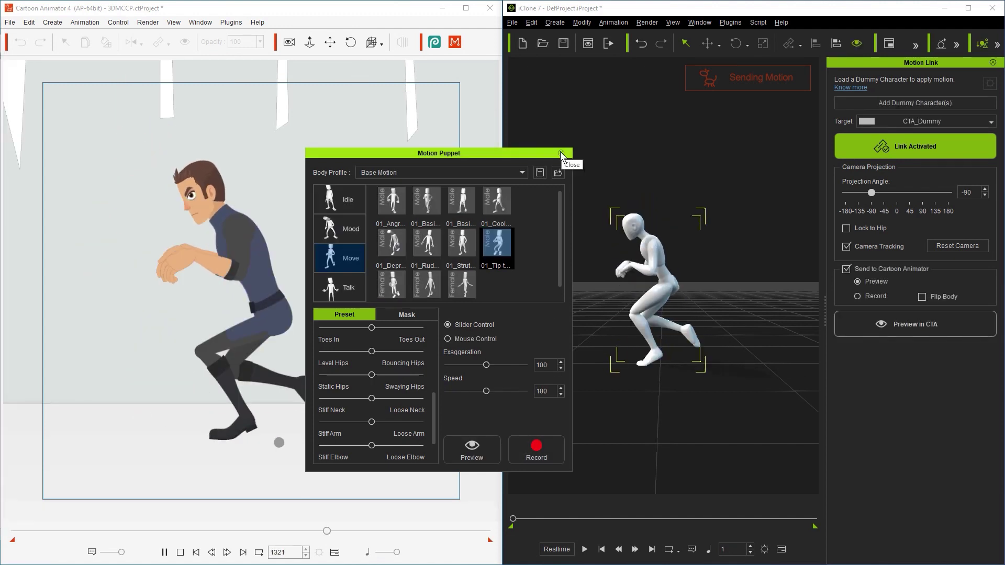
pyautogui.click(561, 154)
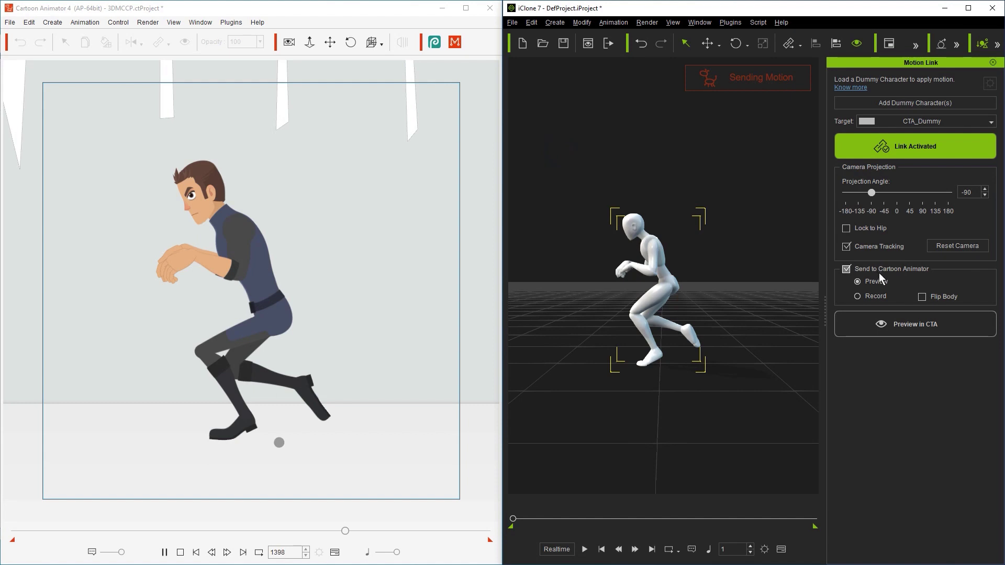
# Step: Record the dummy's walk into Cartoon Animator using Motion Link's Record mode
pyautogui.click(858, 297)
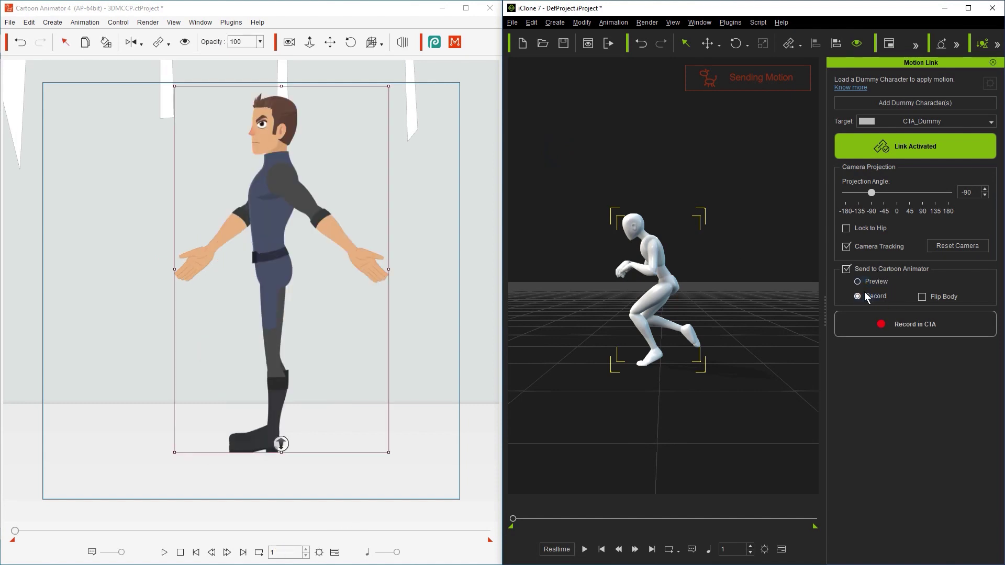
pyautogui.click(916, 328)
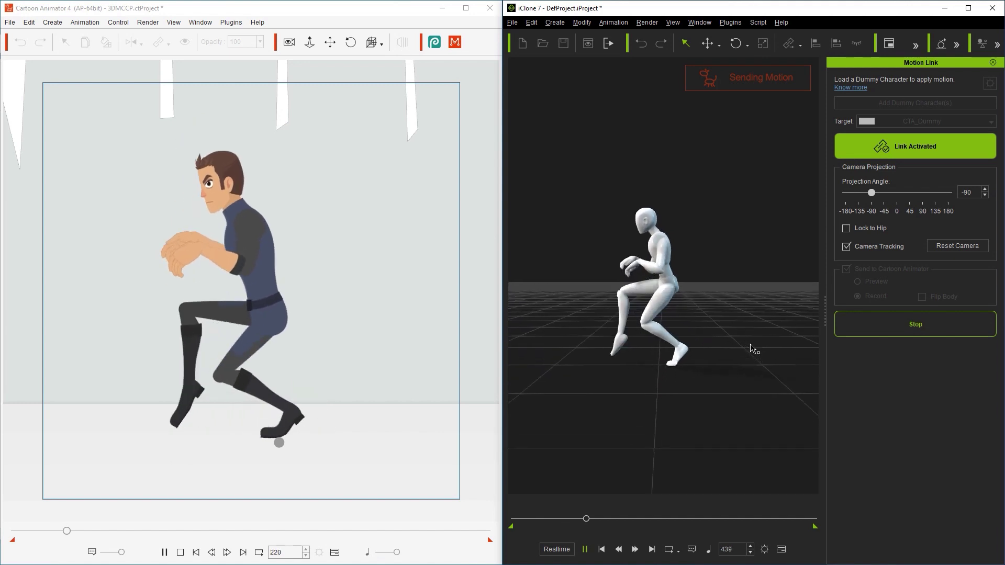
pyautogui.click(861, 332)
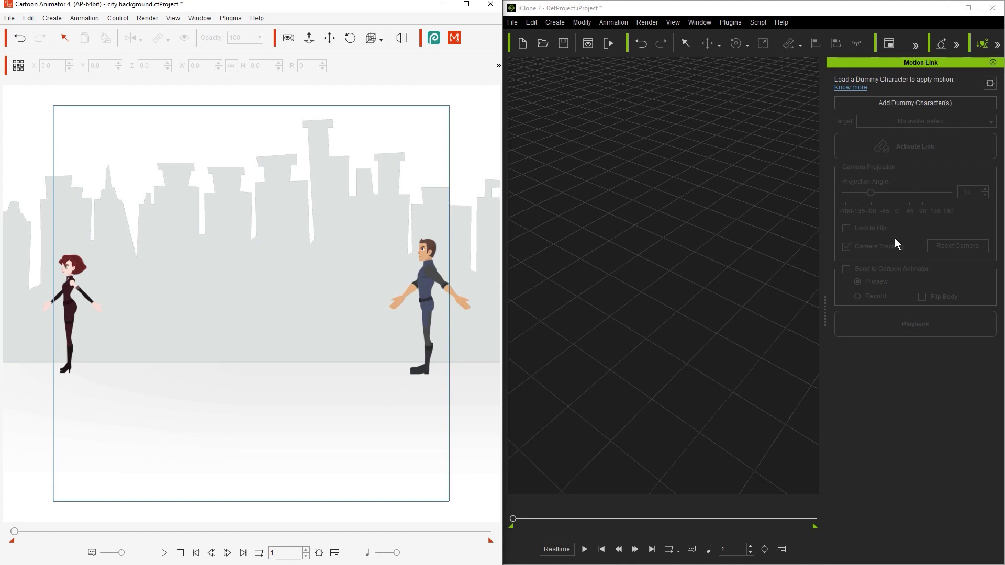
# Step: Add a white and a pink dummy, then move and rotate the pink one apart on the floor
pyautogui.click(937, 106)
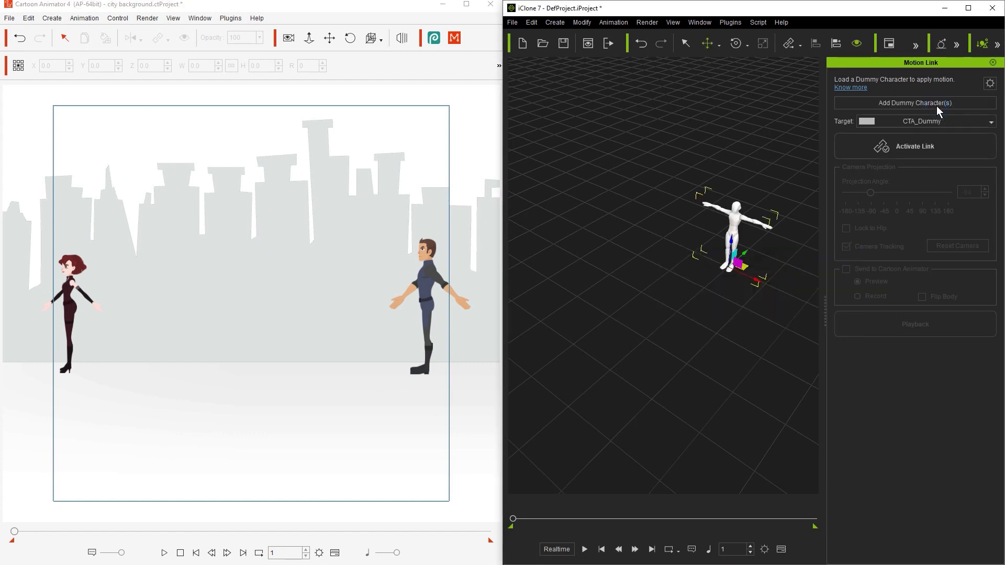
pyautogui.click(956, 103)
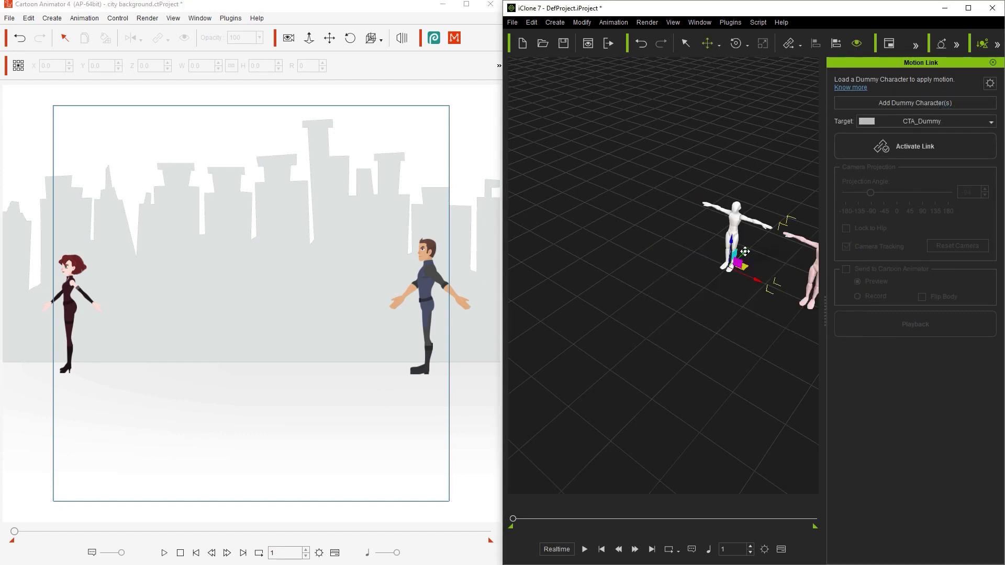
pyautogui.moveTo(745, 252); pyautogui.dragTo(631, 390)
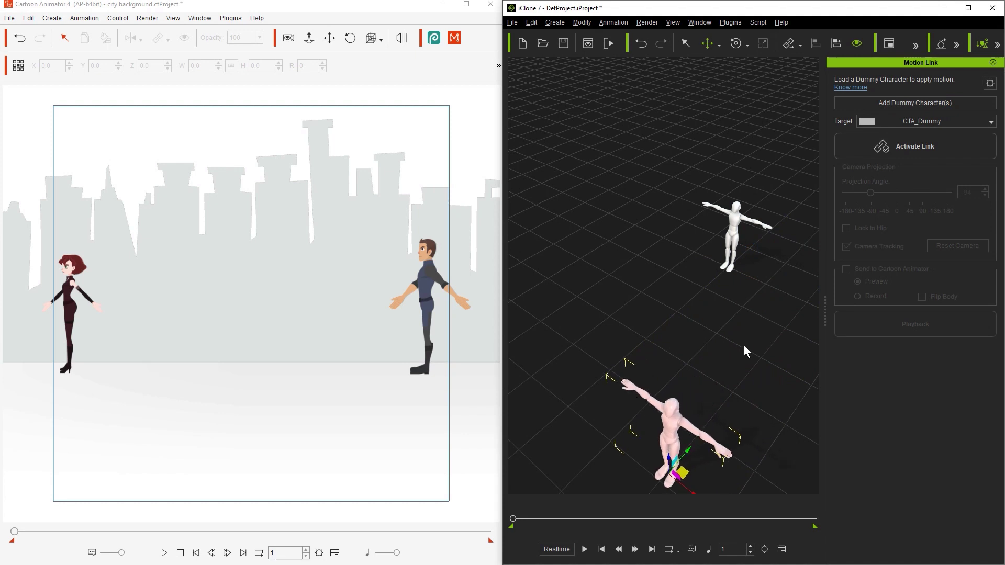
pyautogui.moveTo(744, 347); pyautogui.dragTo(793, 224, button='middle')
pyautogui.moveTo(702, 451); pyautogui.dragTo(524, 403)
pyautogui.press('e')
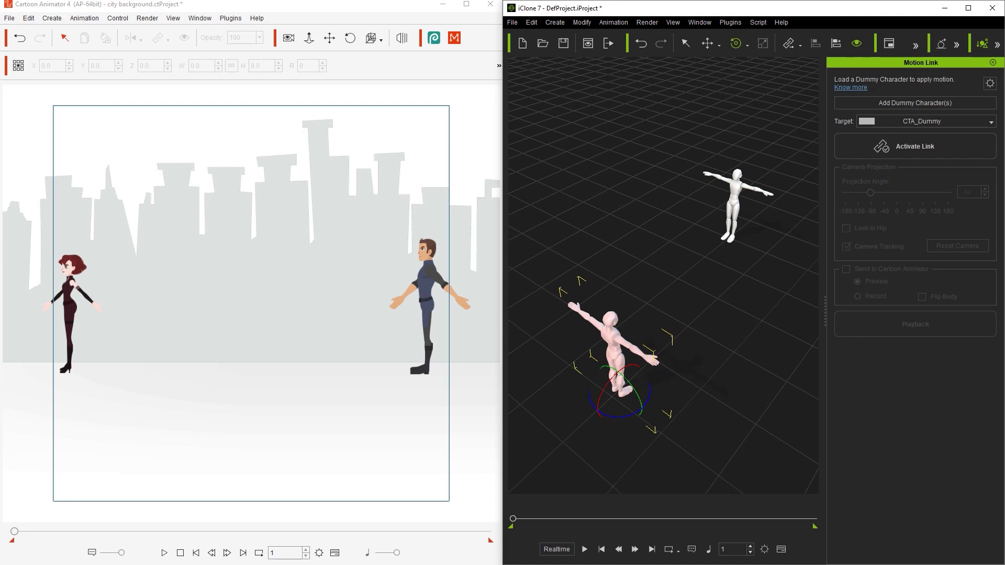
# Step: Apply walking motions to both dummies, play them back, and enable Motion Link
pyautogui.click(735, 187)
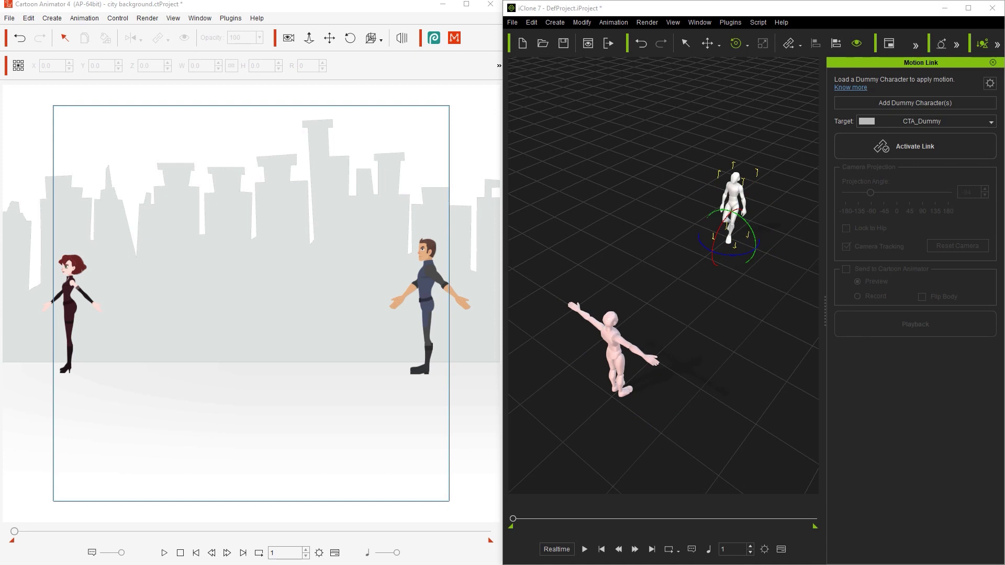
pyautogui.moveTo(482, 322); pyautogui.dragTo(607, 341)
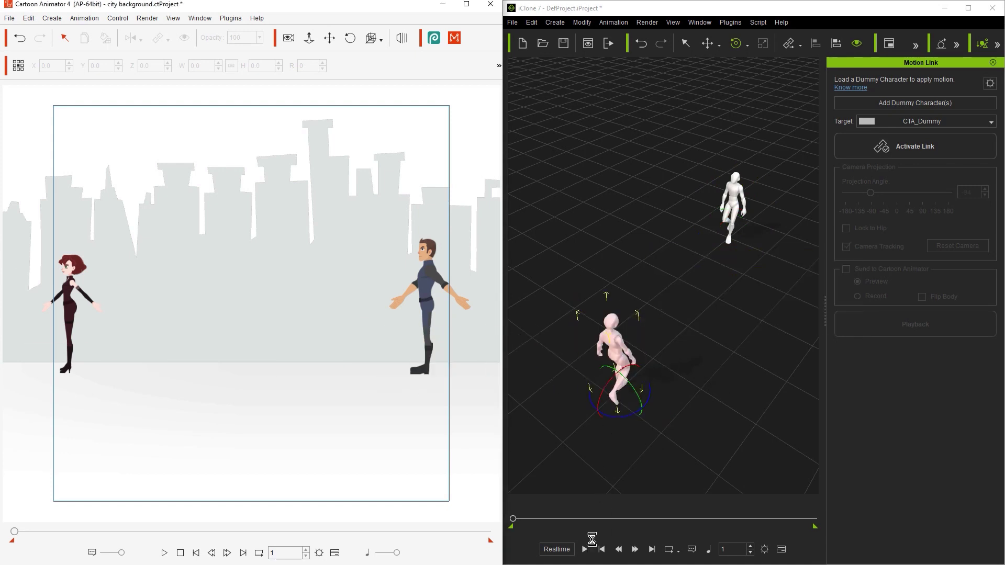
pyautogui.click(585, 550)
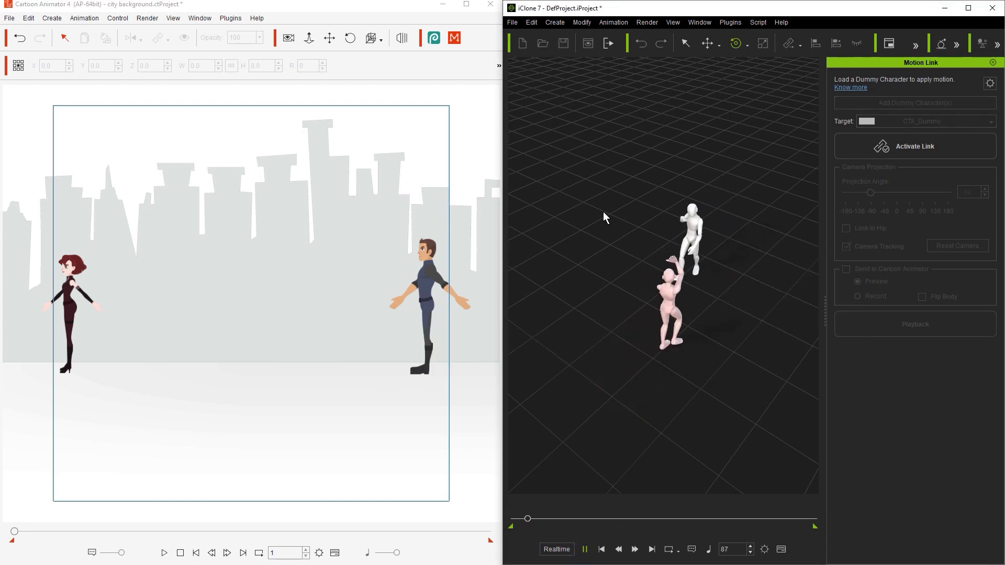
pyautogui.click(602, 550)
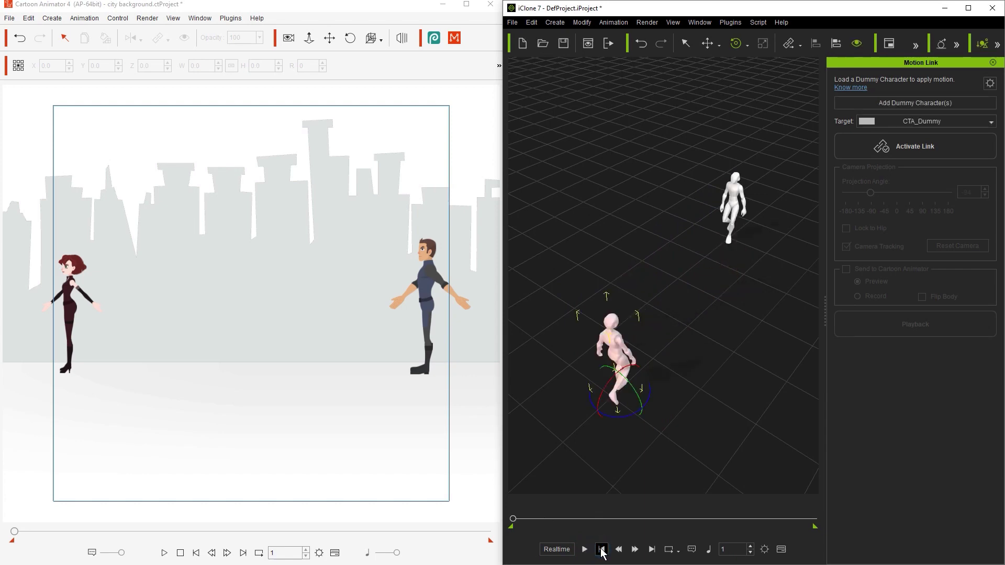
pyautogui.click(948, 154)
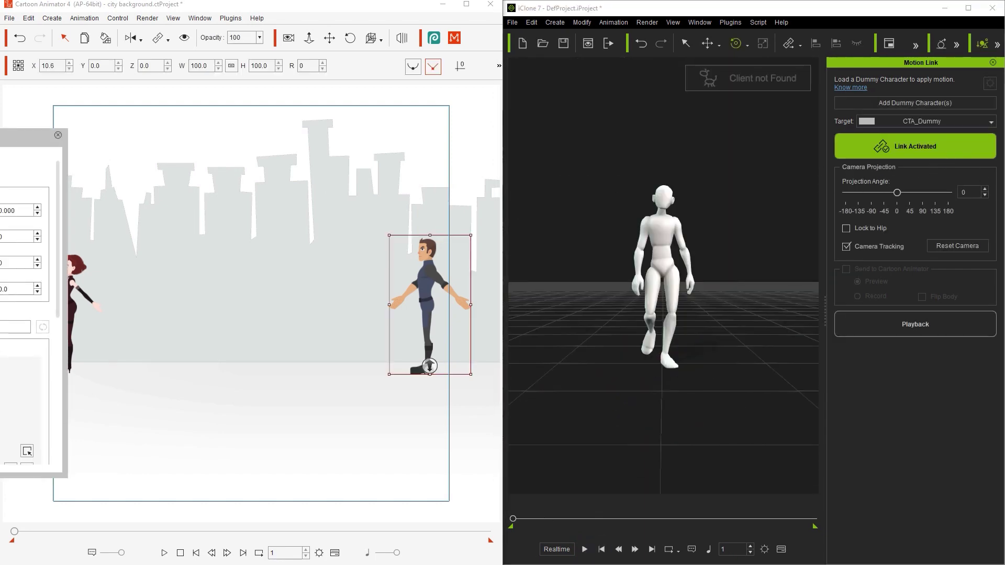
# Step: Connect the iClone Motion Link body and hand gears and assign both to Roger_S2
pyautogui.moveTo(1, 155); pyautogui.dragTo(772, 161)
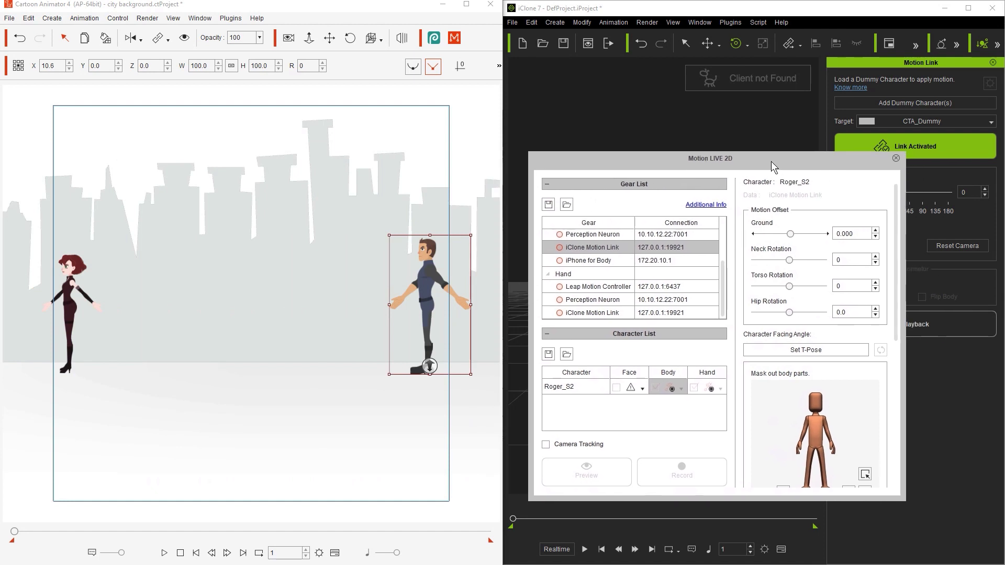
pyautogui.click(559, 249)
pyautogui.click(561, 312)
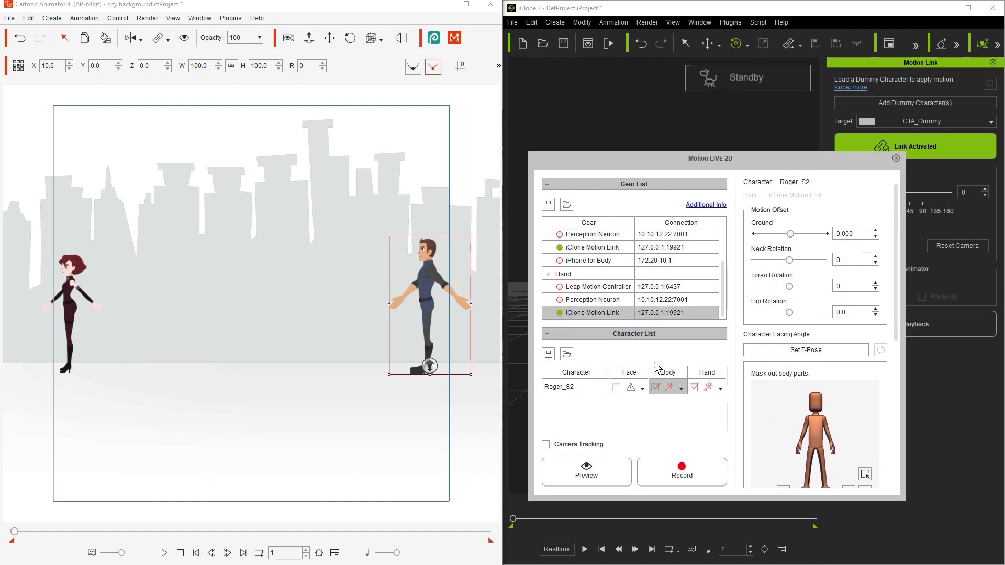
pyautogui.click(681, 390)
pyautogui.click(711, 417)
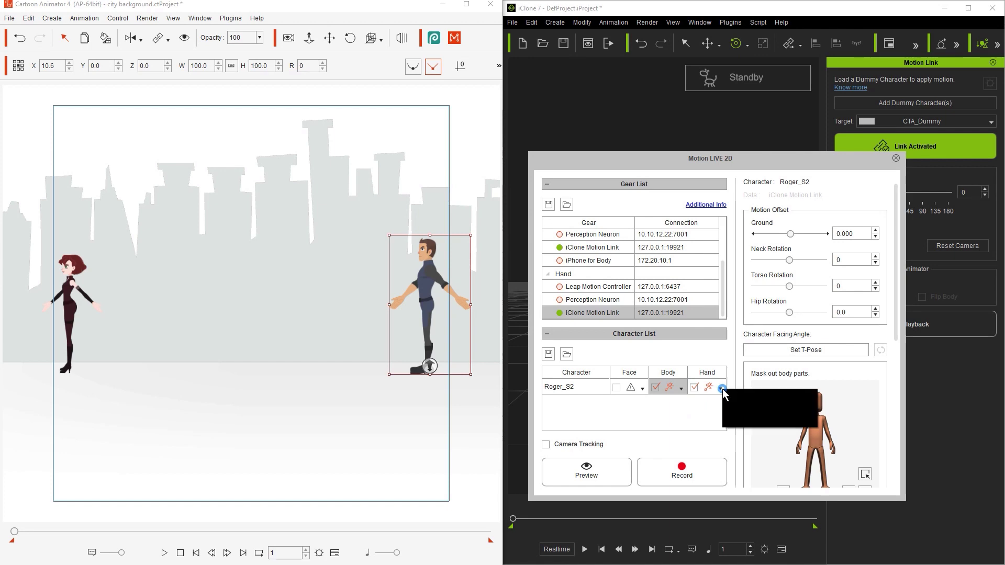
pyautogui.click(723, 389)
pyautogui.click(735, 418)
pyautogui.moveTo(714, 159); pyautogui.dragTo(0, 131)
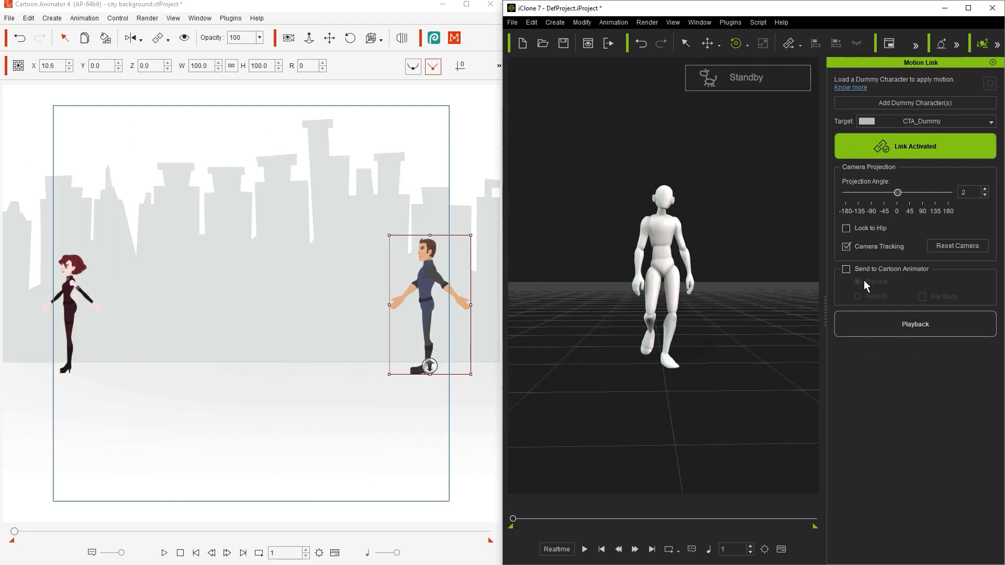
# Step: Send the dummy's side-on walk to Cartoon Animator and preview it once
pyautogui.click(892, 269)
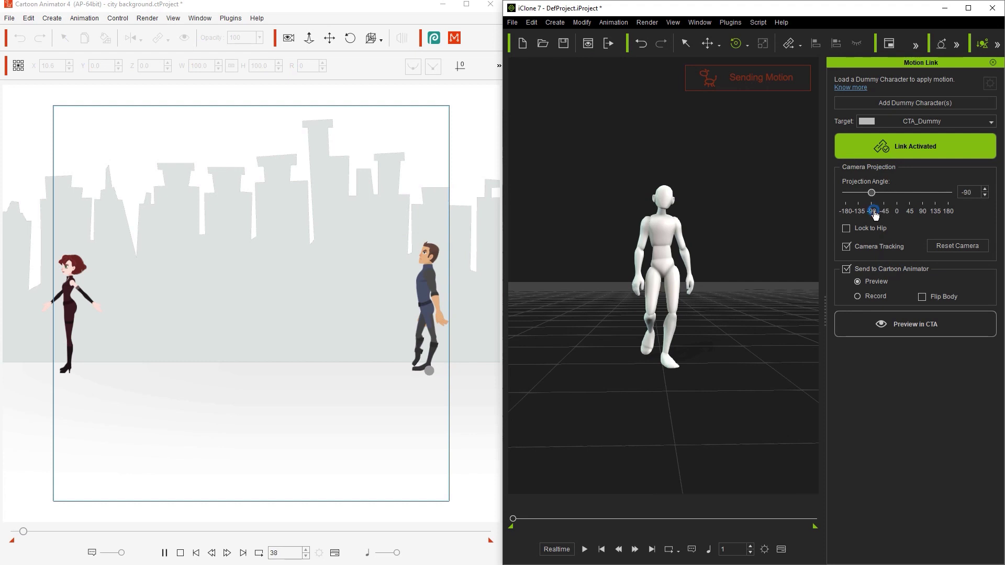
pyautogui.click(937, 325)
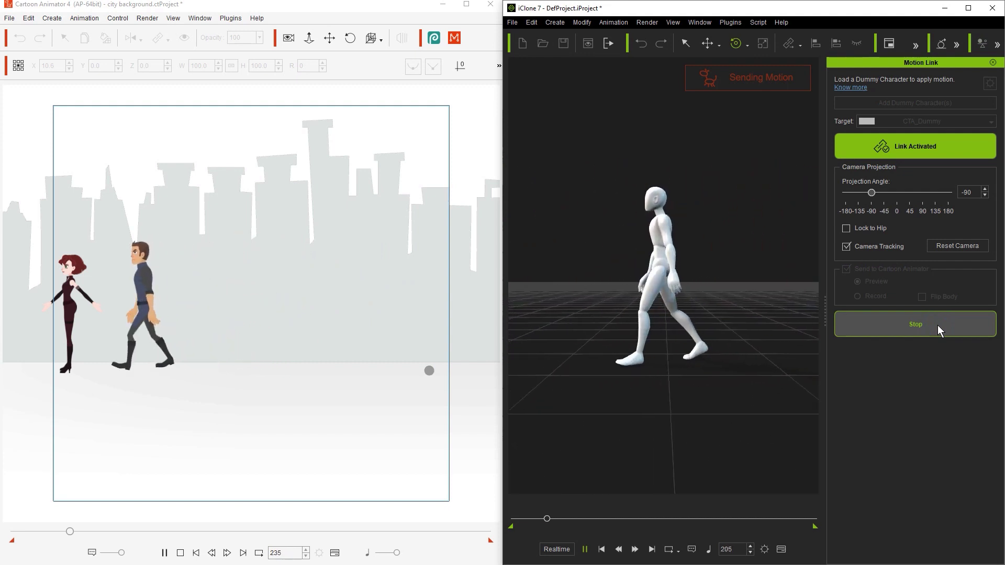
pyautogui.click(938, 325)
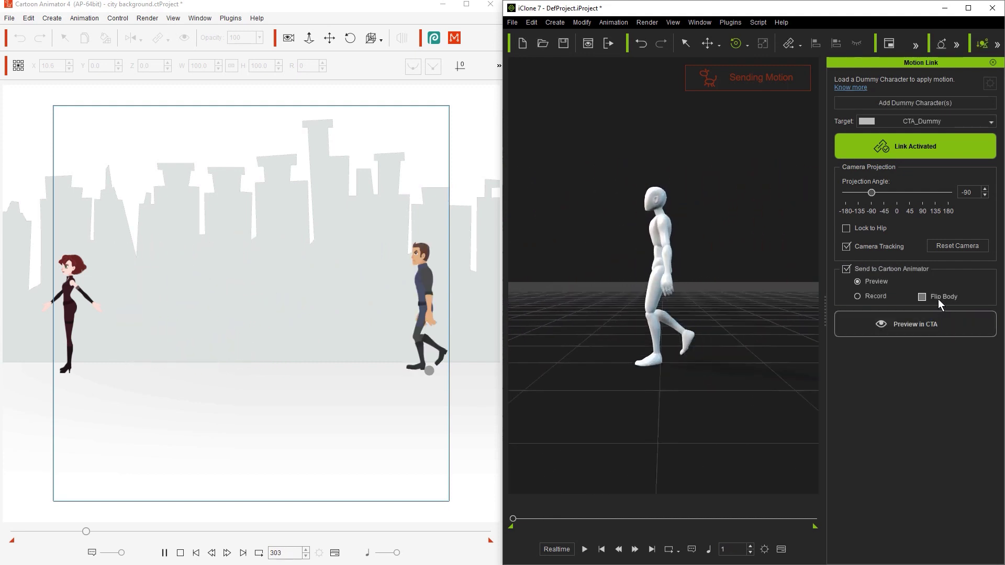
# Step: Record the dummy's walk onto the man character and rewind Cartoon Animator to frame one
pyautogui.click(876, 294)
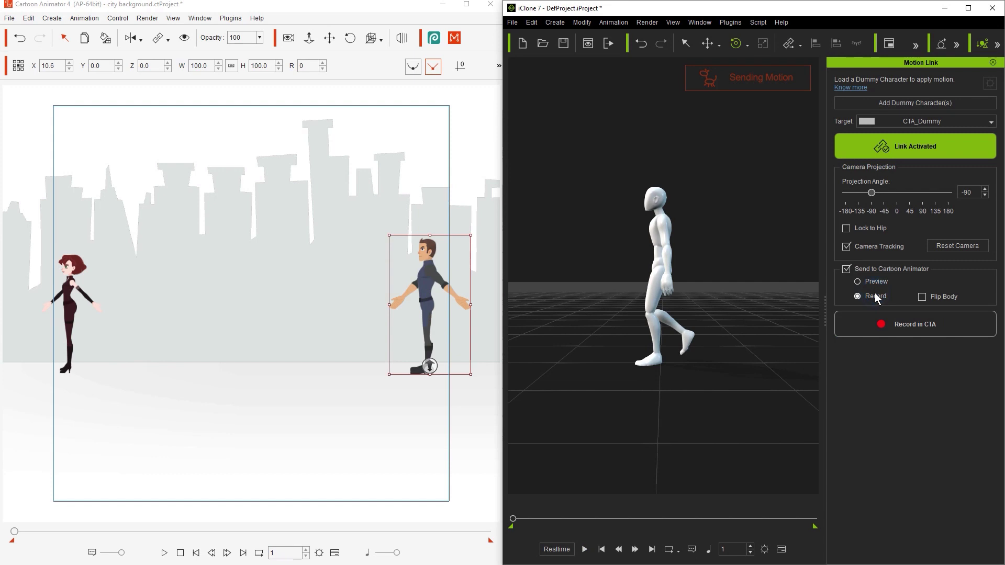
pyautogui.click(896, 323)
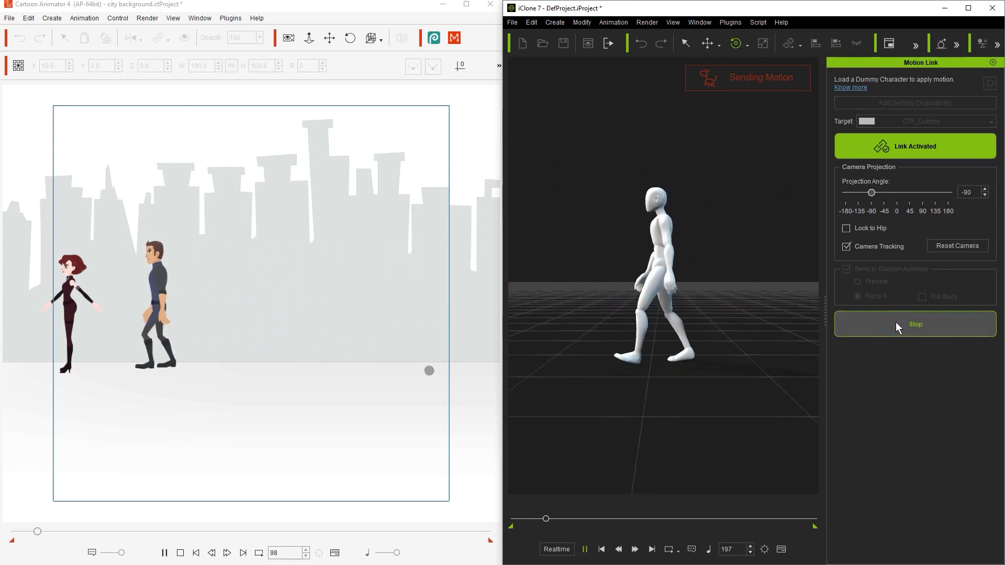
pyautogui.click(896, 323)
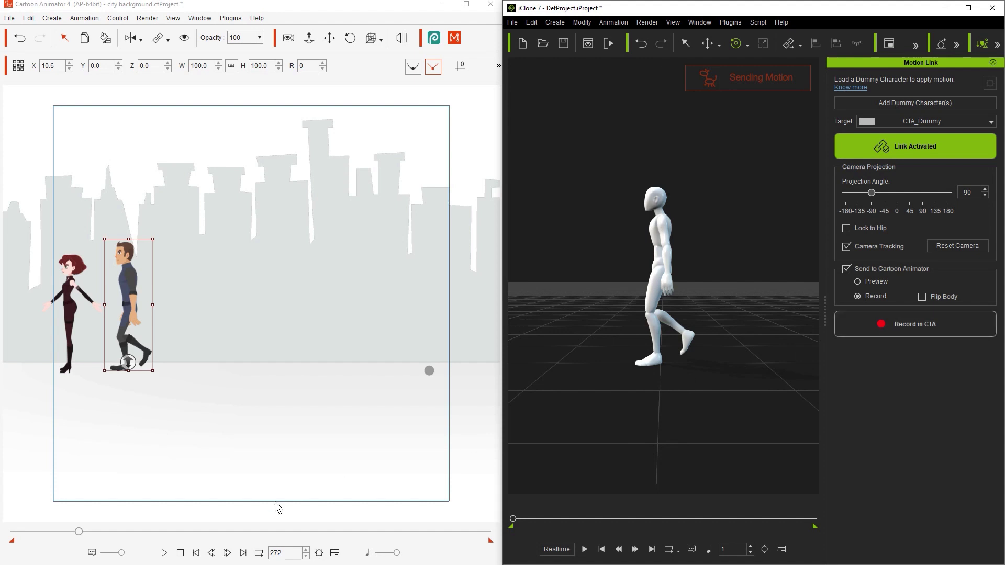
pyautogui.click(195, 554)
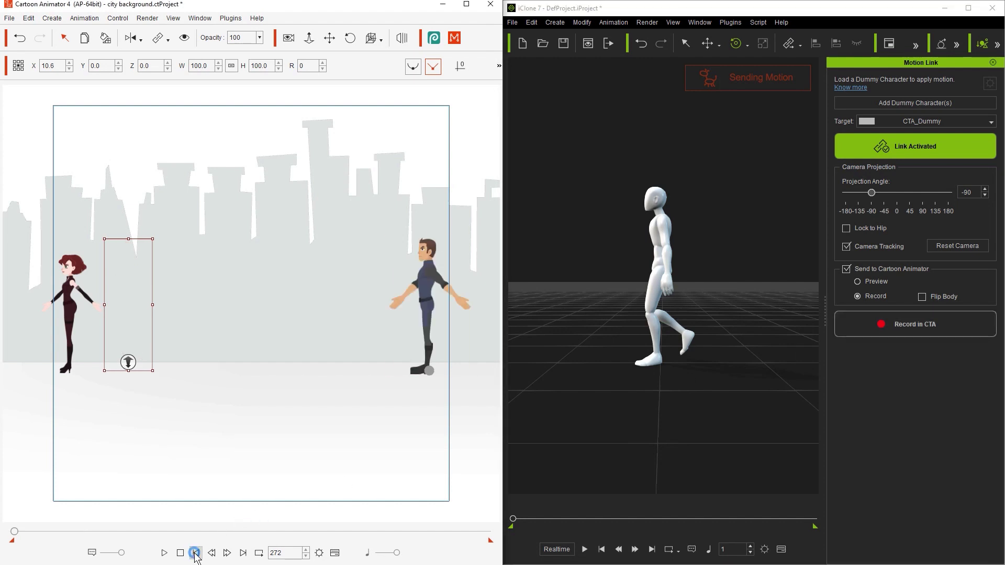
pyautogui.click(951, 194)
# Step: Set the Motion Link target to CTA_Dummy(0) and select the woman Red_S2
pyautogui.click(954, 120)
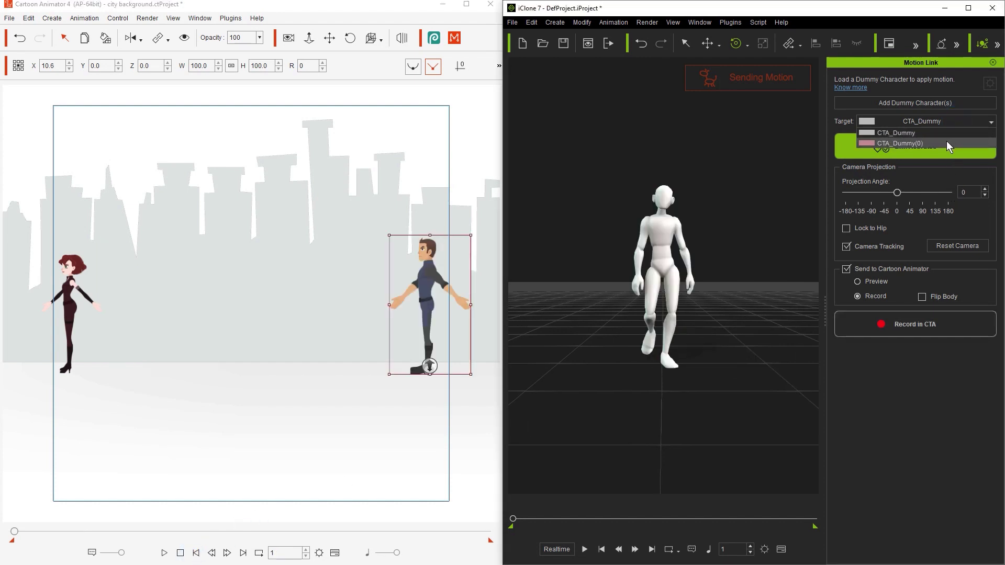
pyautogui.click(946, 143)
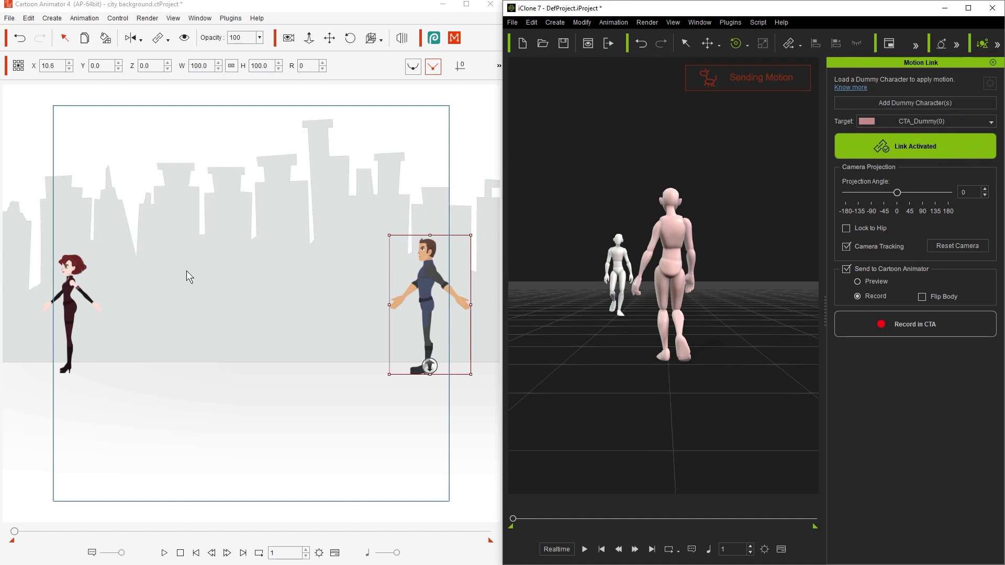
pyautogui.click(65, 298)
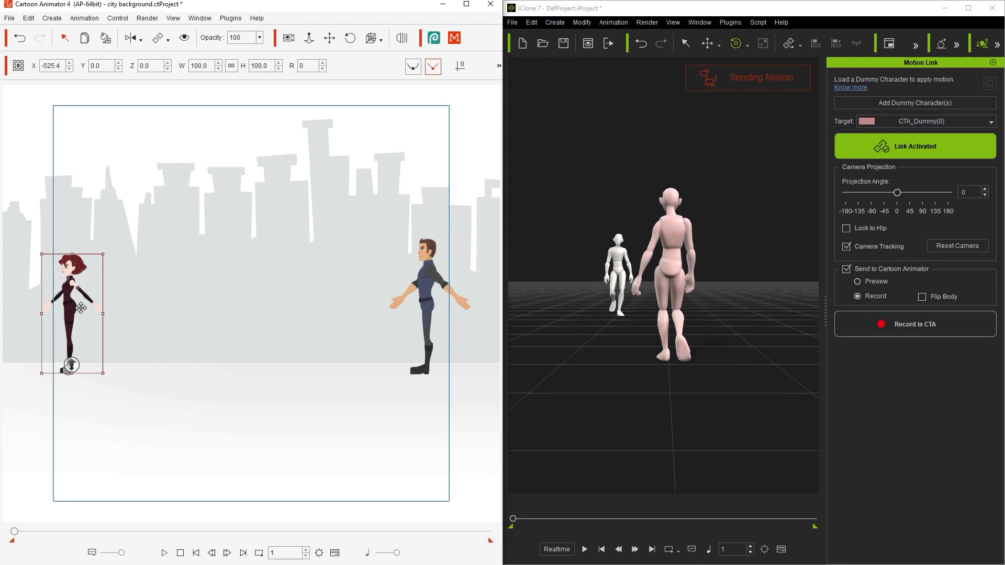
# Step: In Motion LIVE 2D, set Red_S2's Body and Hand gear to iClone Motion Link
pyautogui.click(454, 38)
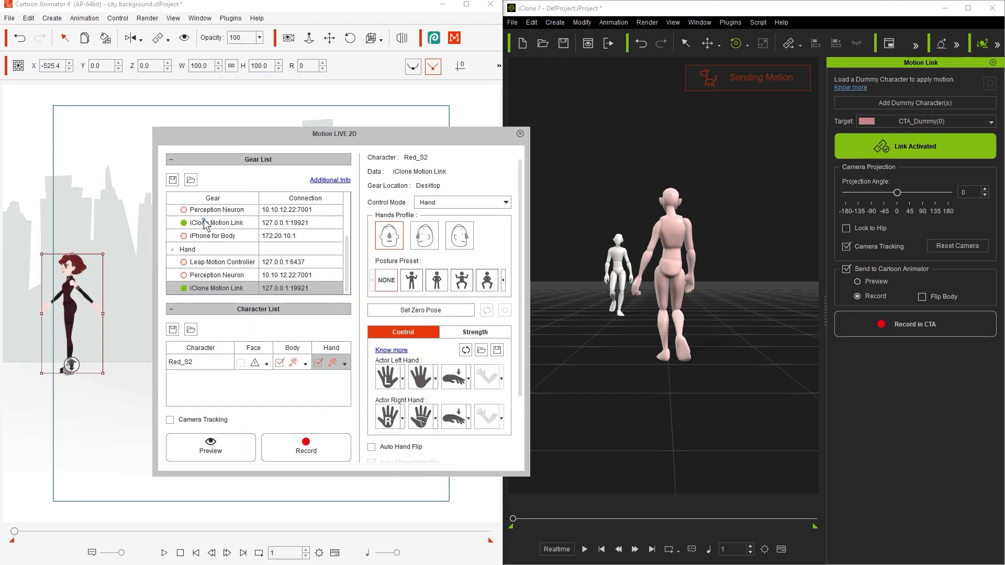
pyautogui.click(305, 363)
pyautogui.click(323, 393)
pyautogui.click(345, 365)
pyautogui.click(388, 396)
pyautogui.moveTo(374, 137); pyautogui.dragTo(0, 142)
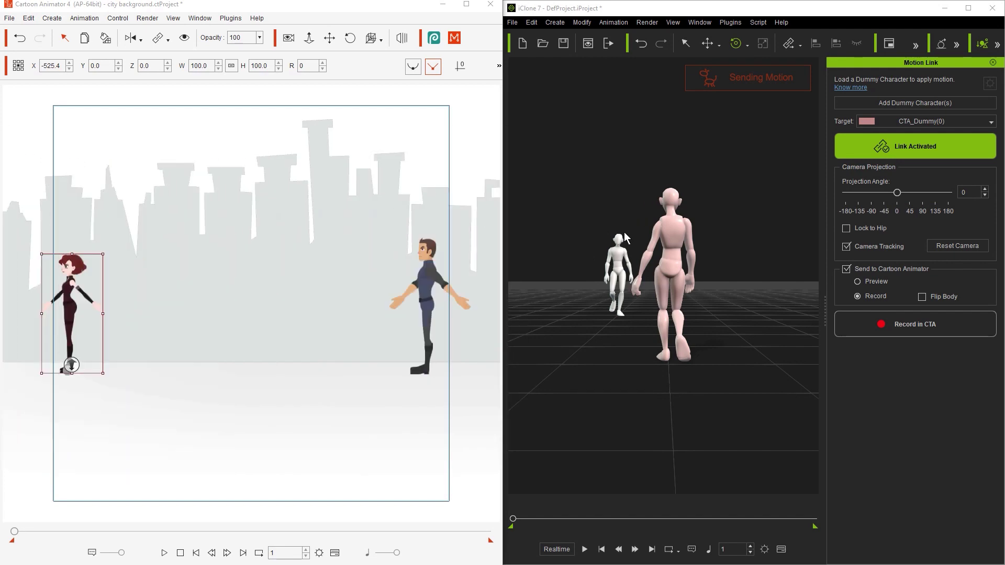
pyautogui.click(879, 283)
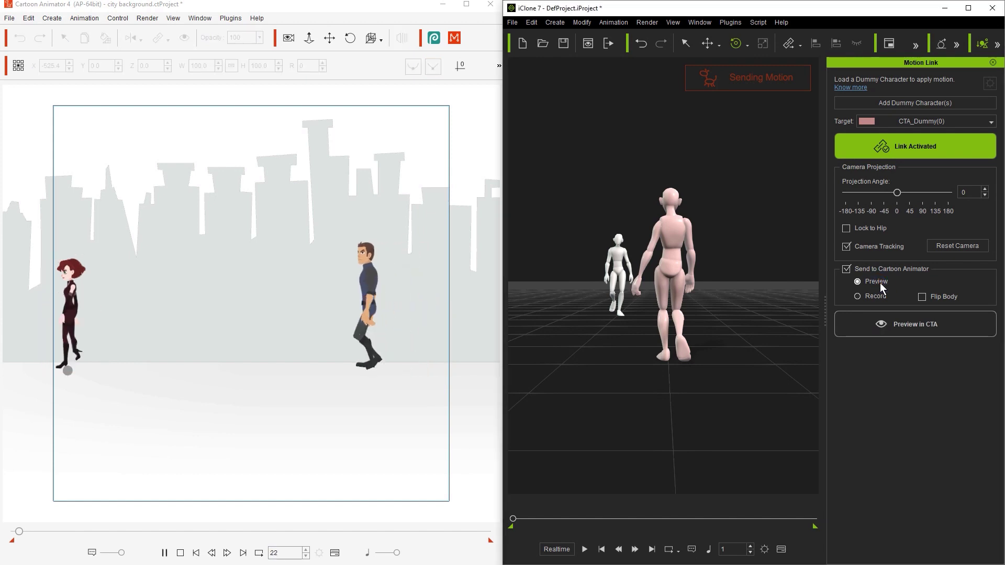
# Step: Flip the pink dummy's body, set its projection angle to -90, and preview both walks
pyautogui.moveTo(897, 193); pyautogui.dragTo(872, 199)
pyautogui.click(948, 298)
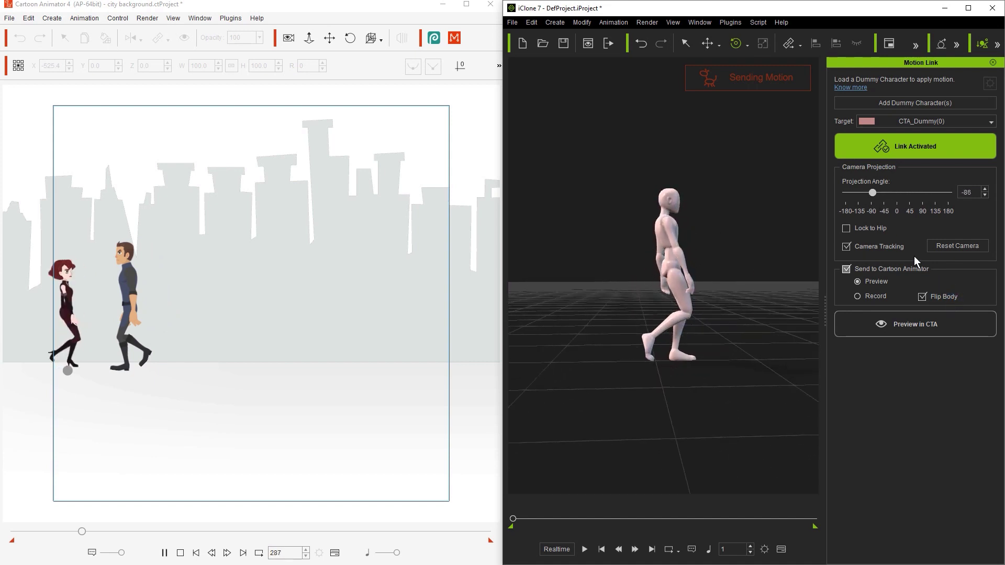
pyautogui.click(873, 210)
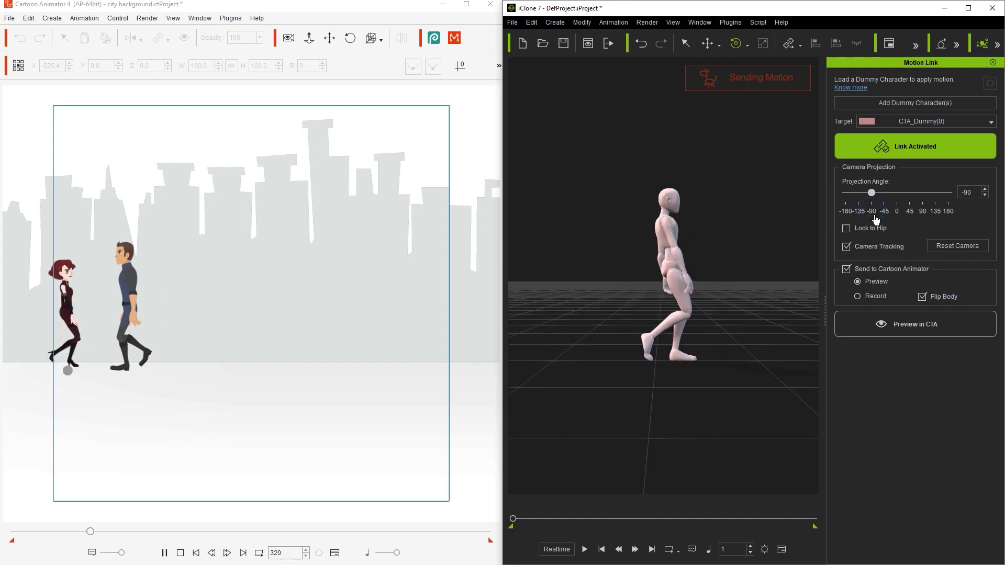
pyautogui.click(947, 324)
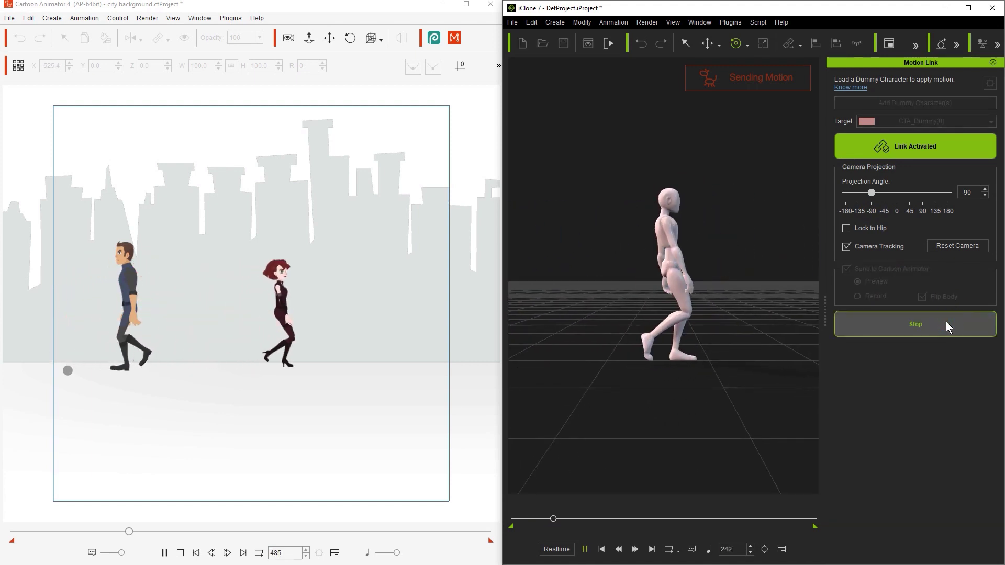
pyautogui.click(946, 323)
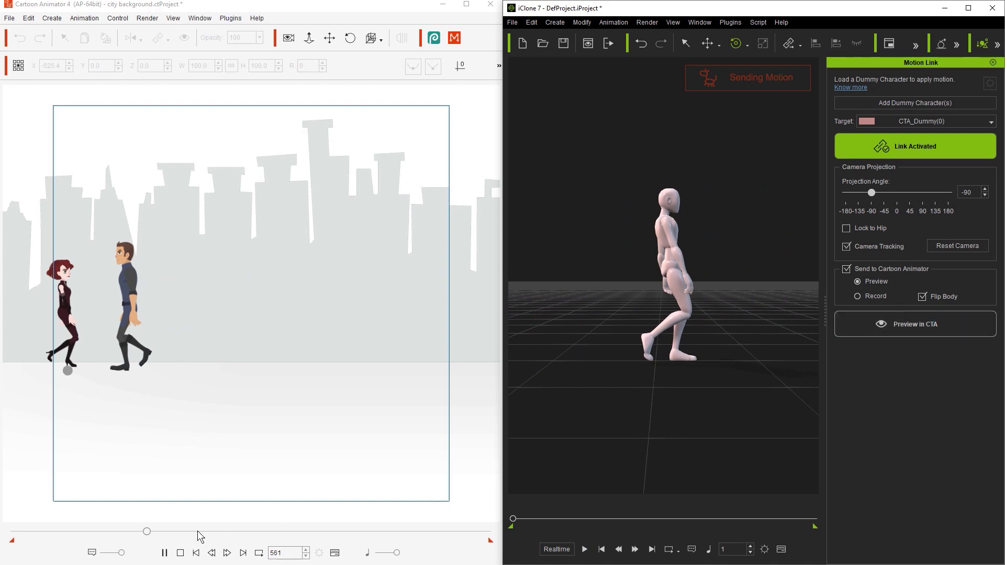
pyautogui.click(865, 294)
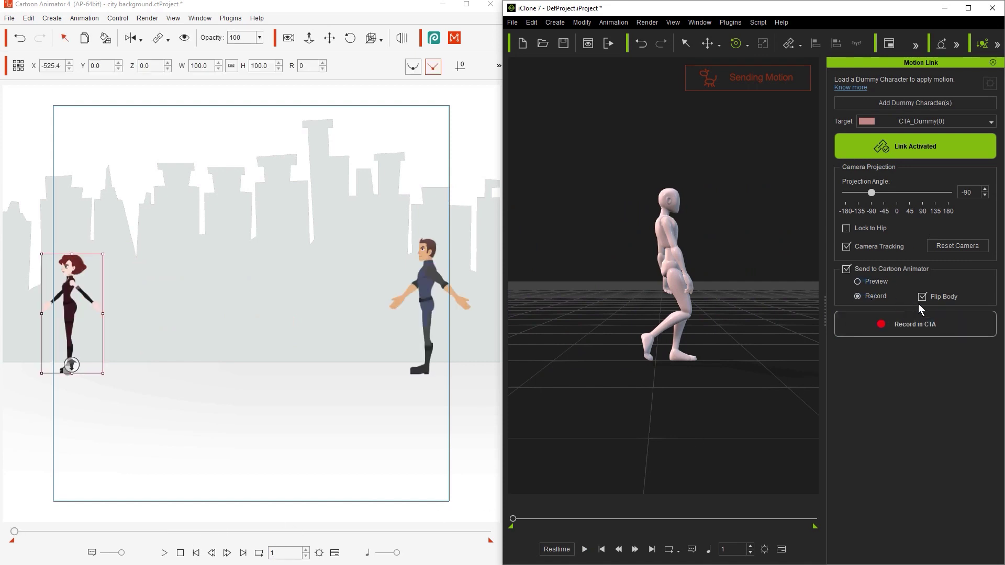
# Step: Record the pink dummy's flipped walk onto Red_S2, then play back both characters walking
pyautogui.click(947, 323)
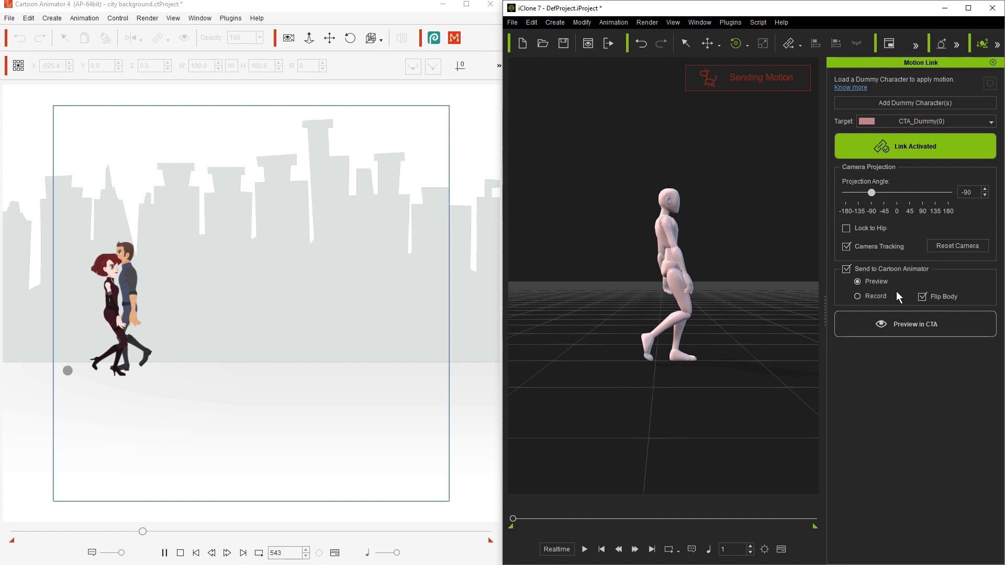
pyautogui.click(867, 297)
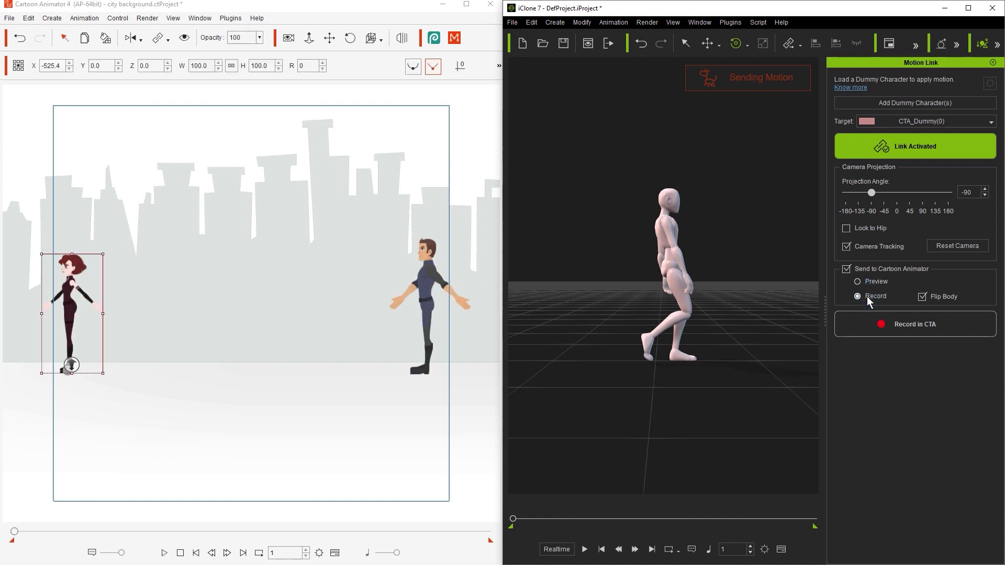
pyautogui.click(194, 560)
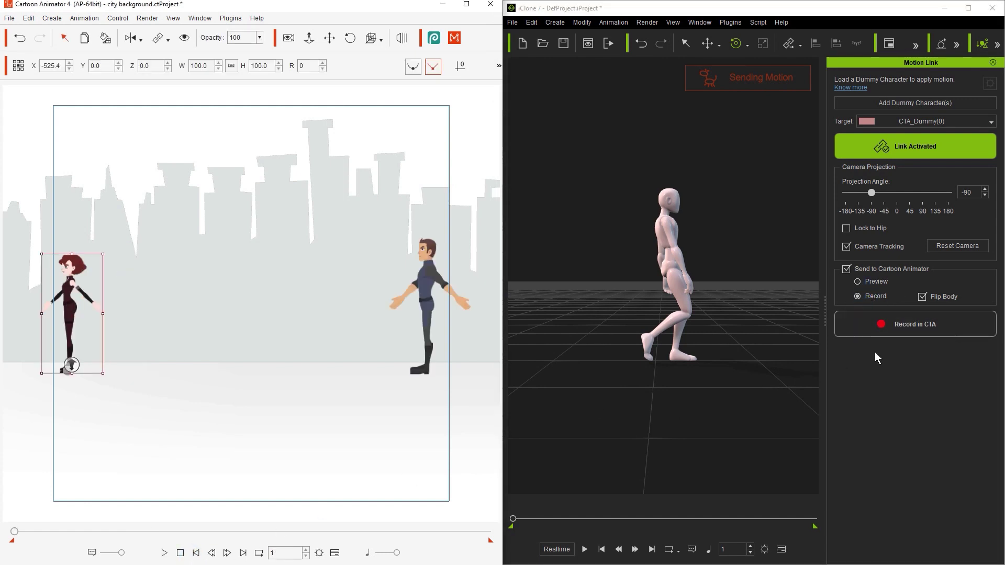
pyautogui.click(954, 324)
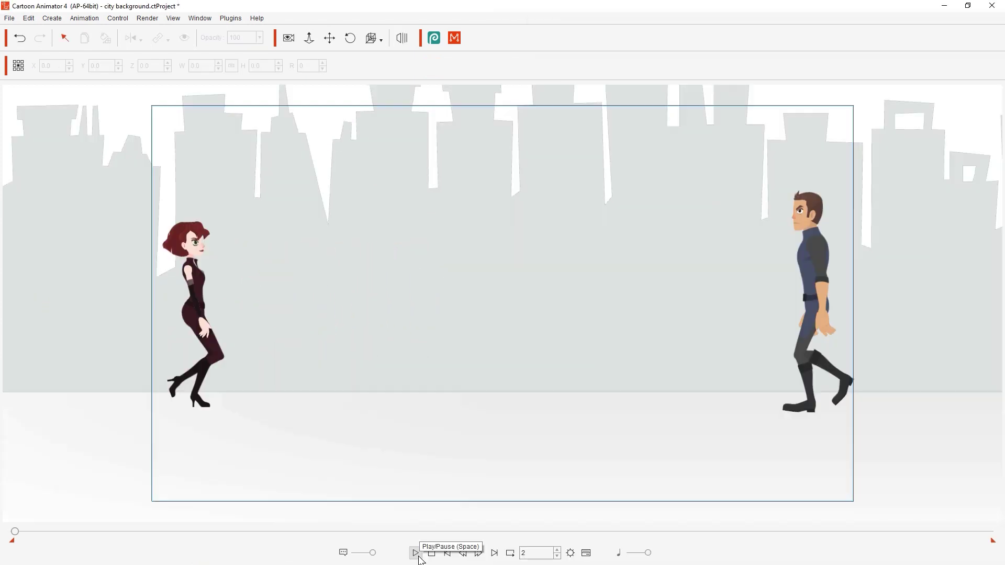
pyautogui.click(417, 555)
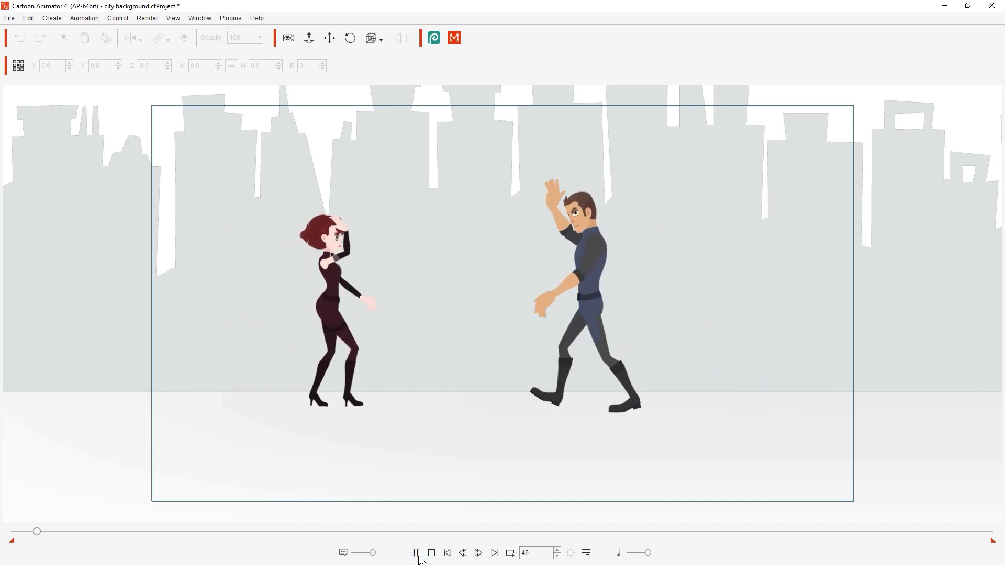